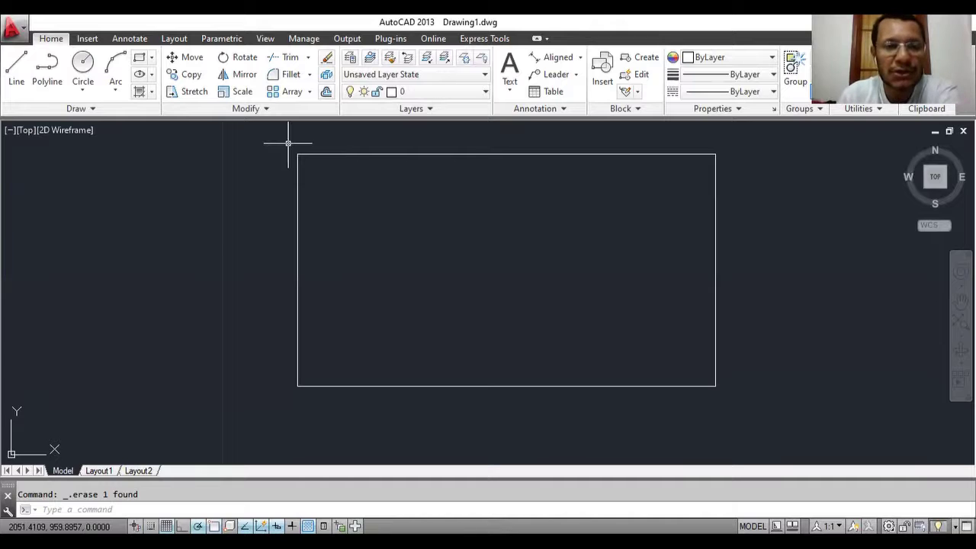
Draw a slightly larger rectangle around the existing one, leaving an even wall-thickness gap on all four sides
click(288, 142)
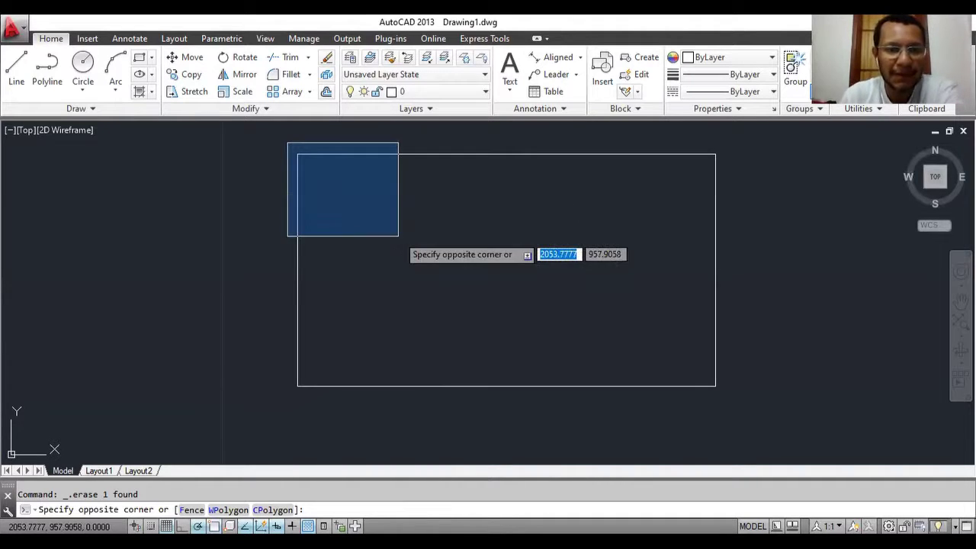
click(286, 142)
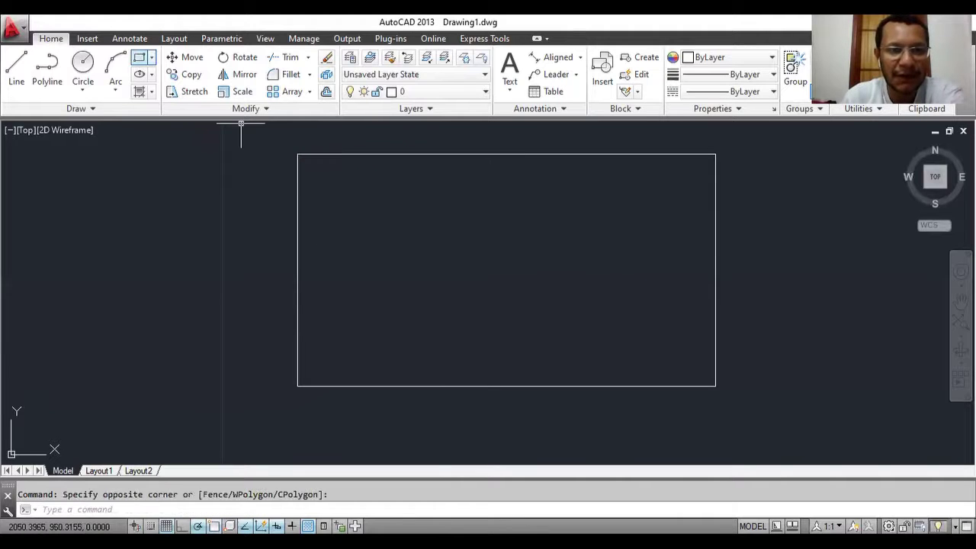
click(140, 57)
click(289, 145)
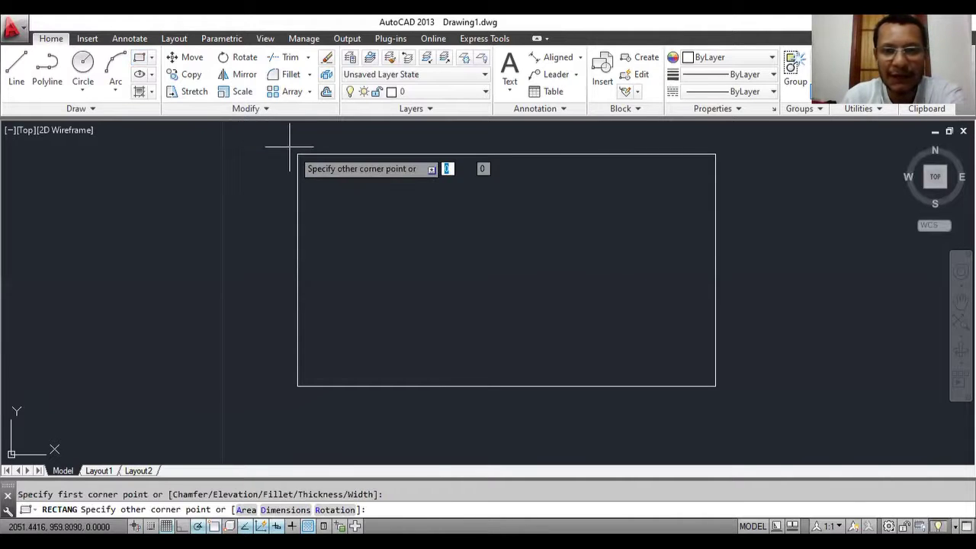
click(727, 396)
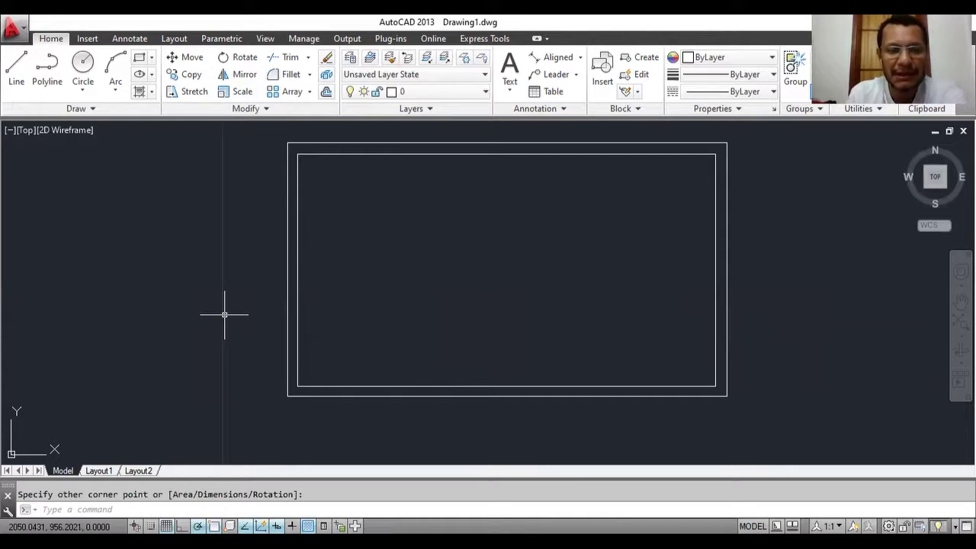
Draw a small room rectangle inside the inner outline, starting from its lower-left corner
click(357, 306)
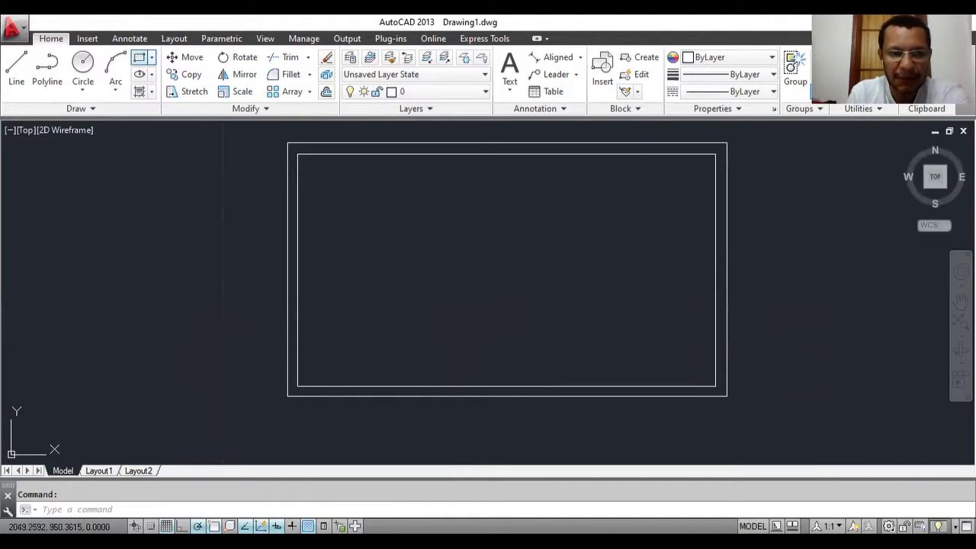
click(139, 57)
click(297, 385)
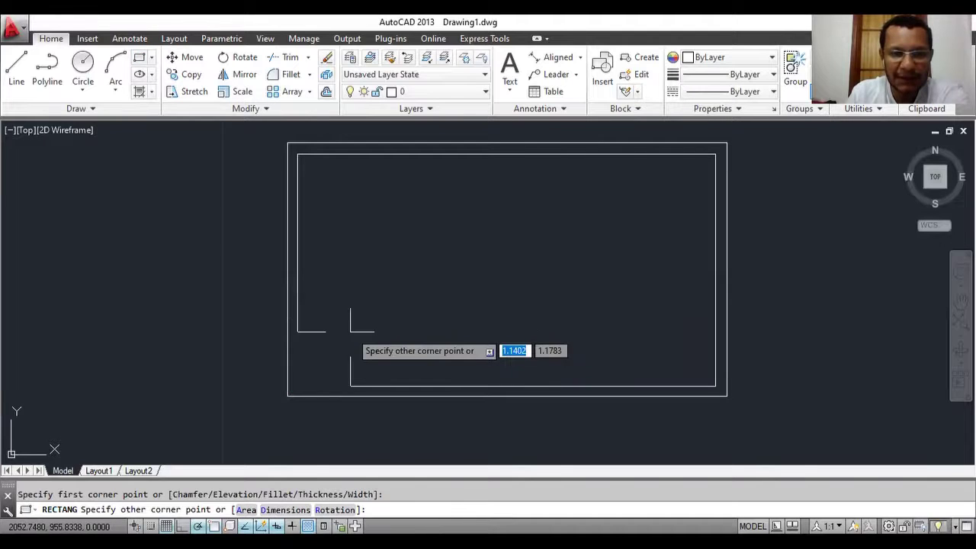
click(414, 318)
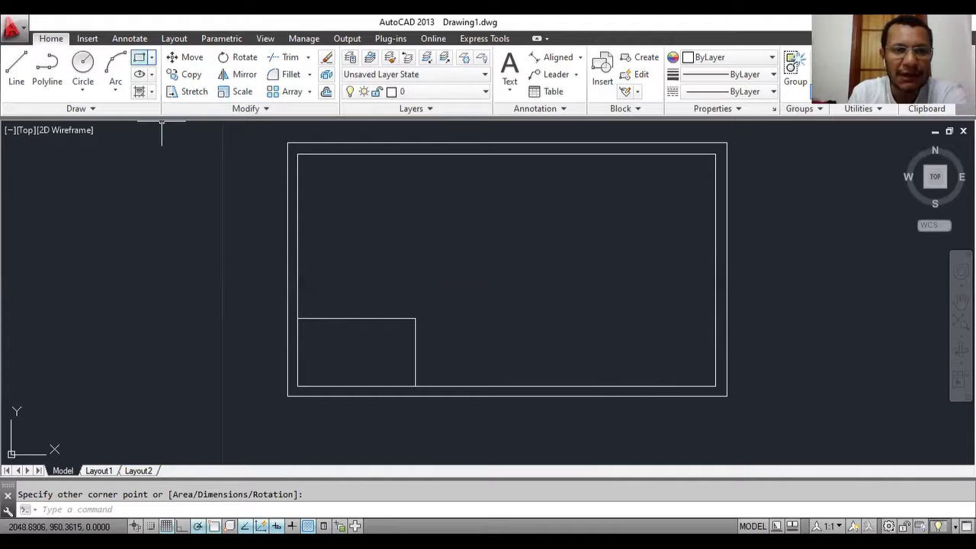
click(140, 58)
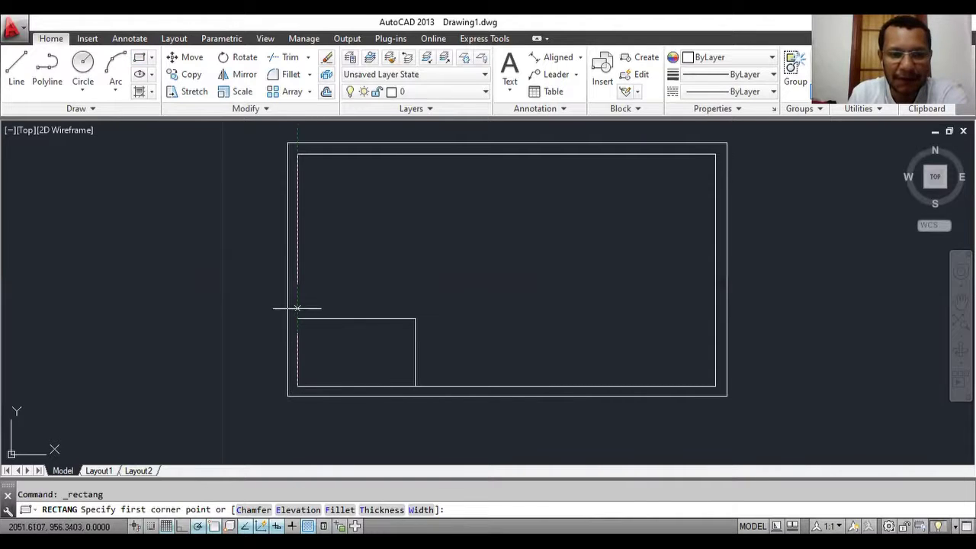
click(298, 308)
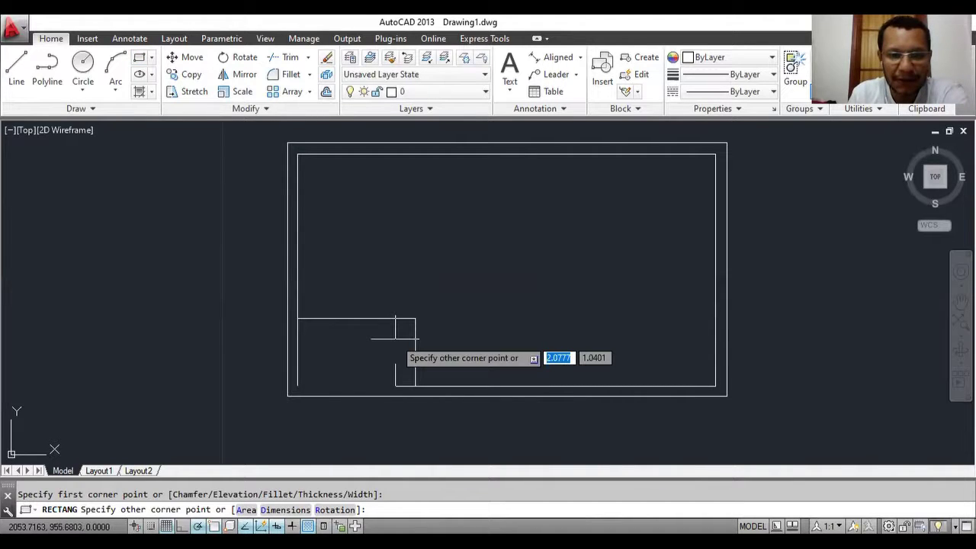
click(424, 386)
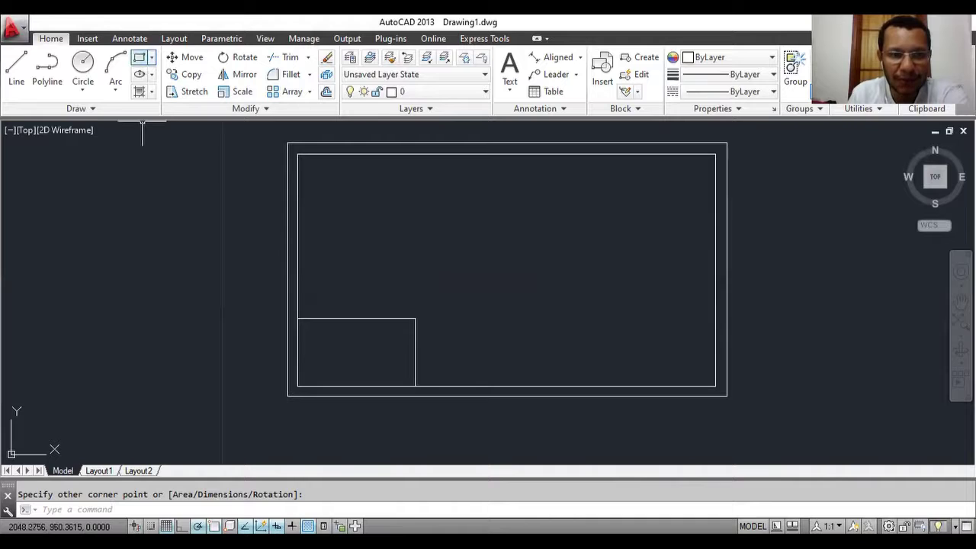
Draw a slightly larger rectangle from the same lower-left corner to give the small room its wall thickness
click(139, 57)
click(303, 304)
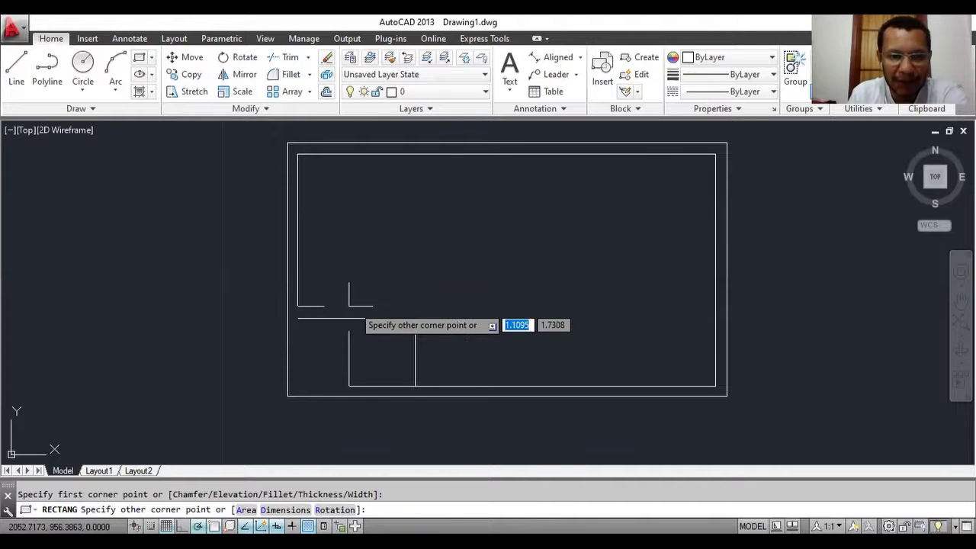
click(425, 309)
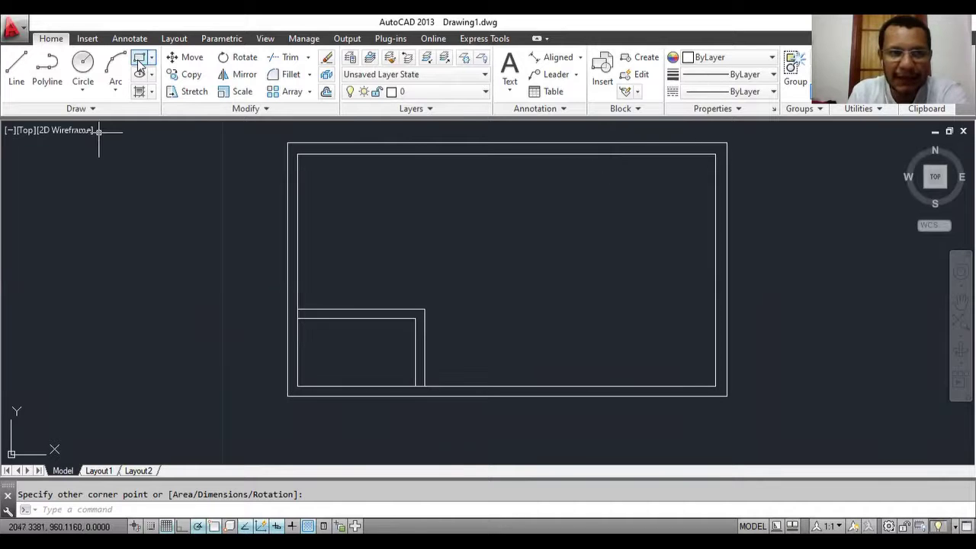
Draw a second room rectangle about 2.53 by 2.26 units from the inner outline's upper-right corner
key(Return)
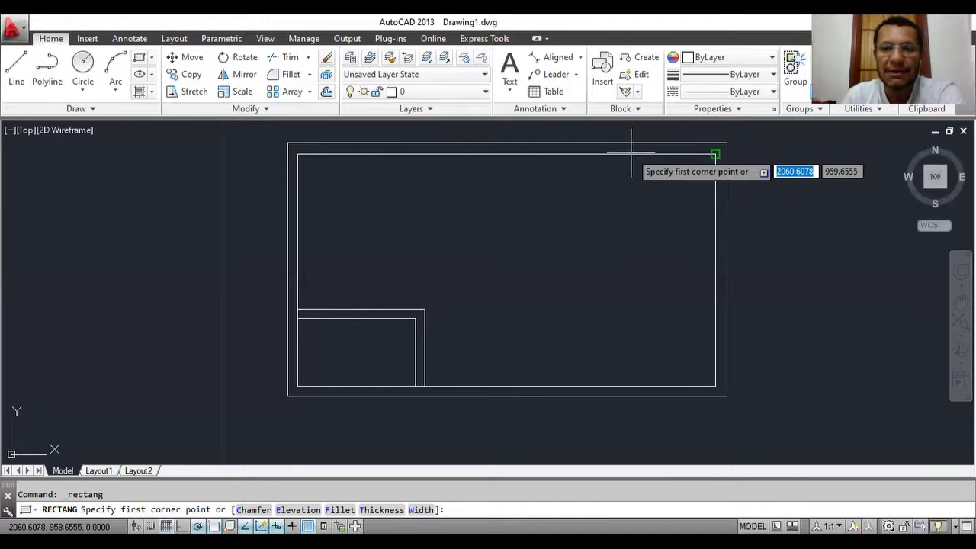
click(631, 154)
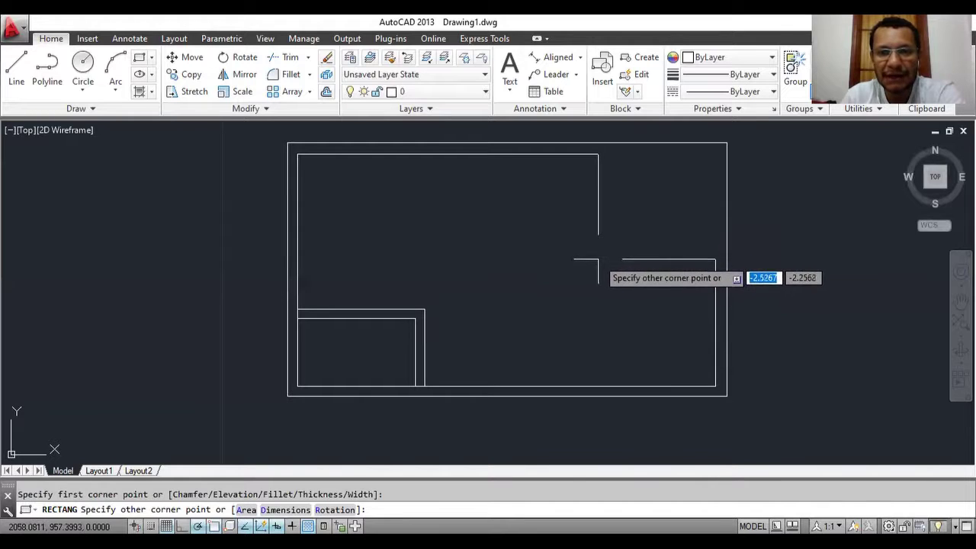
click(598, 258)
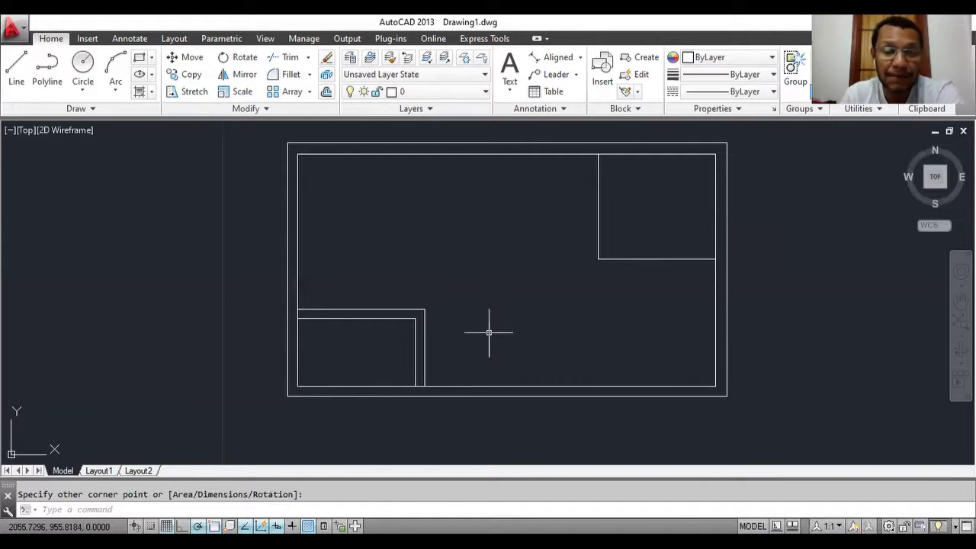
Draw a slightly larger rectangle from the same upper-right corner to give the second room its wall thickness
click(139, 57)
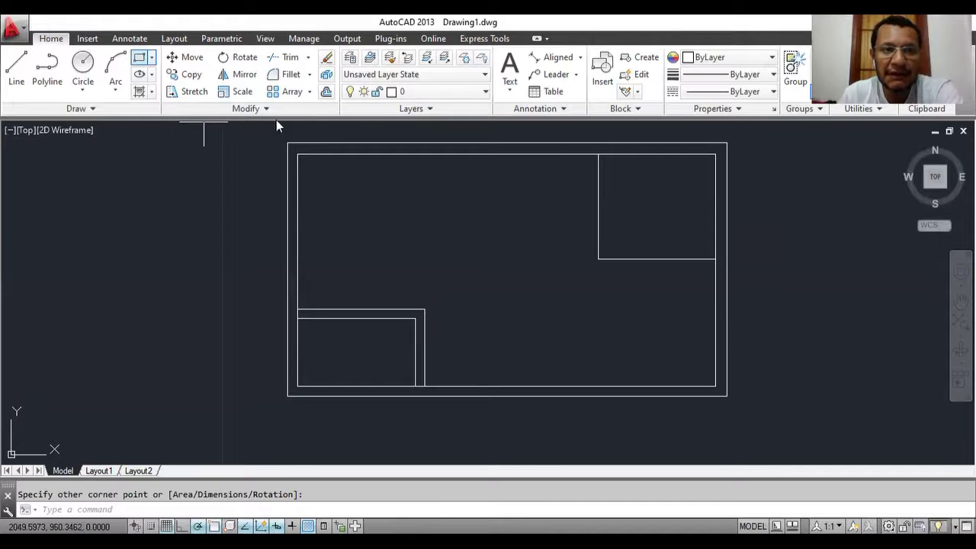
click(587, 155)
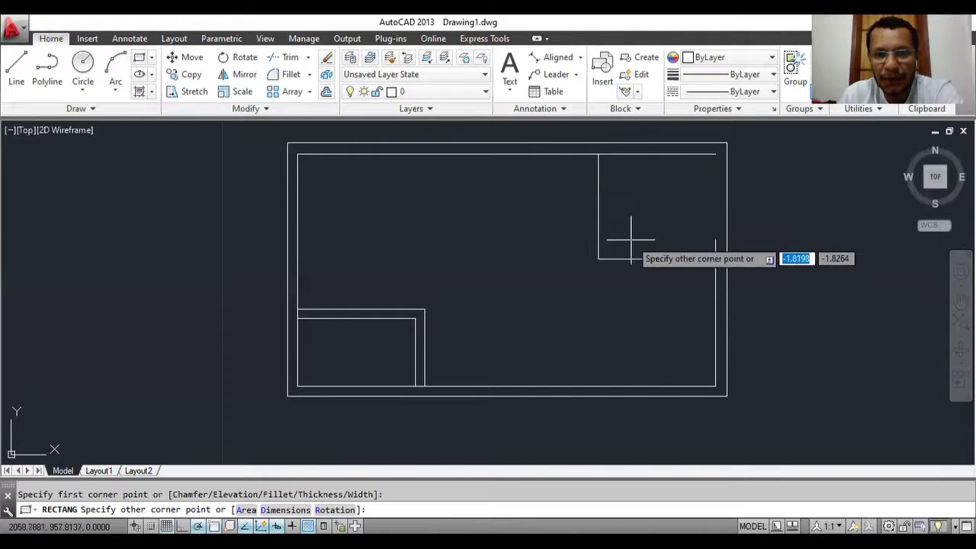
click(584, 270)
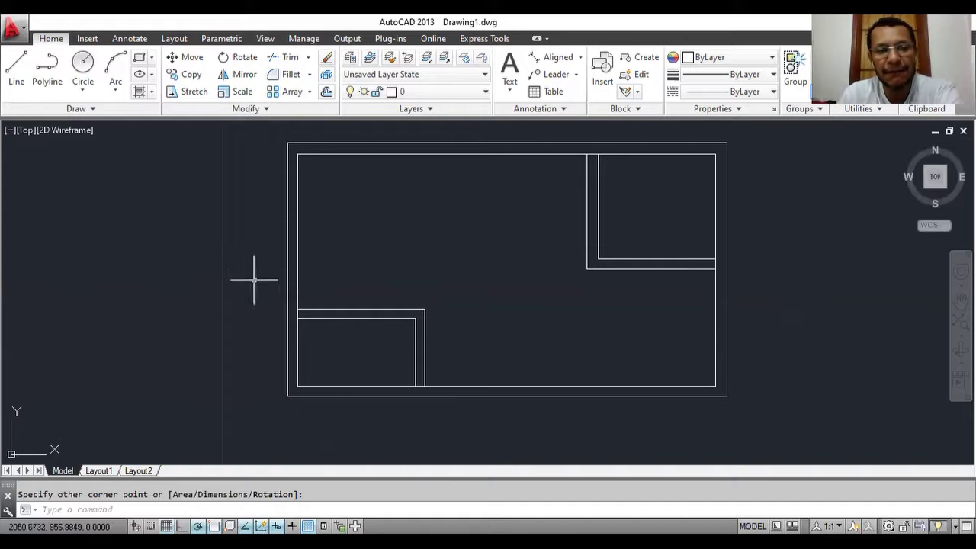
click(715, 268)
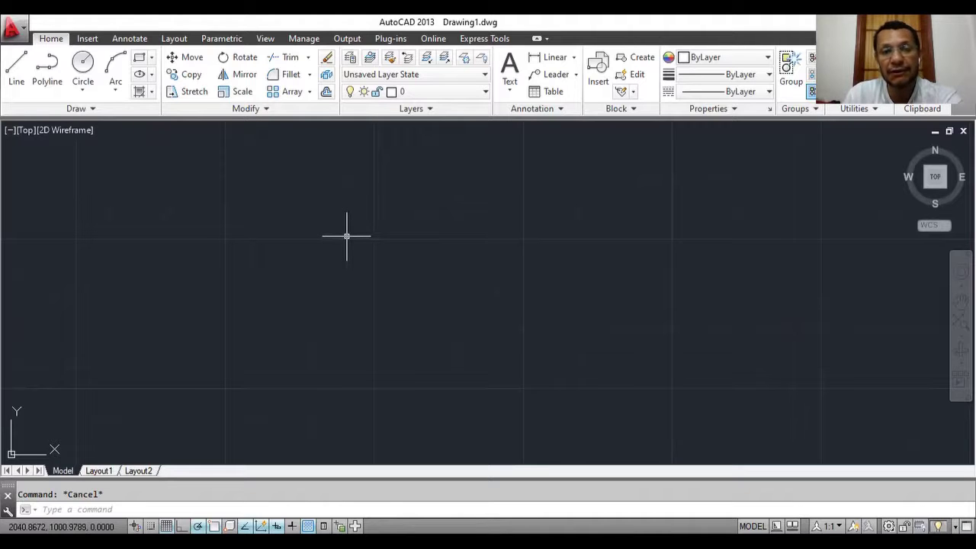
Draw a tilted rectangle from lines, with 55-unit long sides sloping down about 20° and short sides about 41 units
click(16, 70)
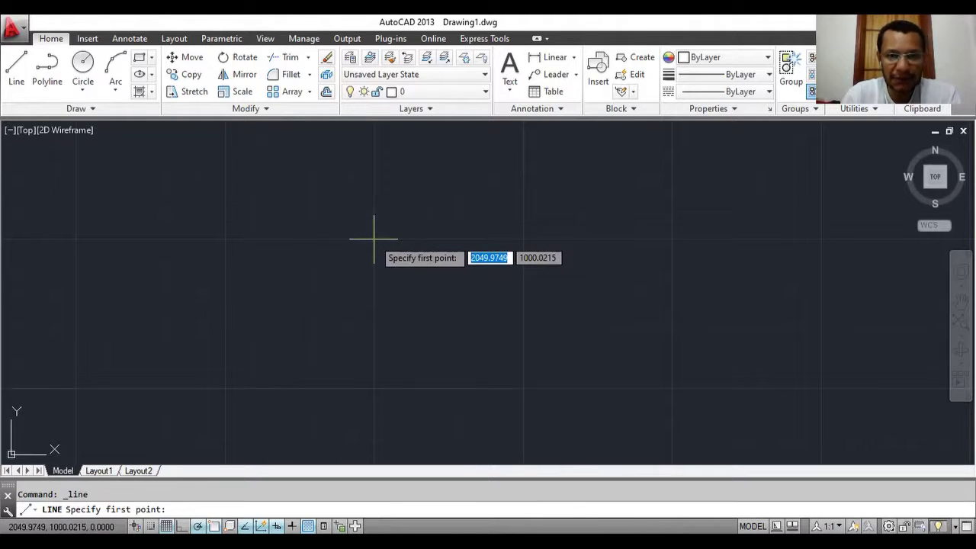
click(373, 239)
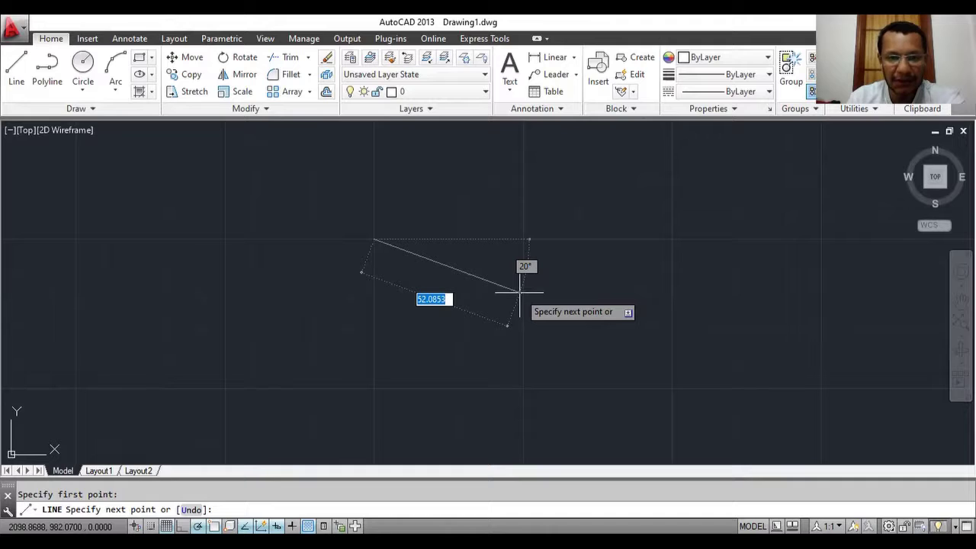
text(55)
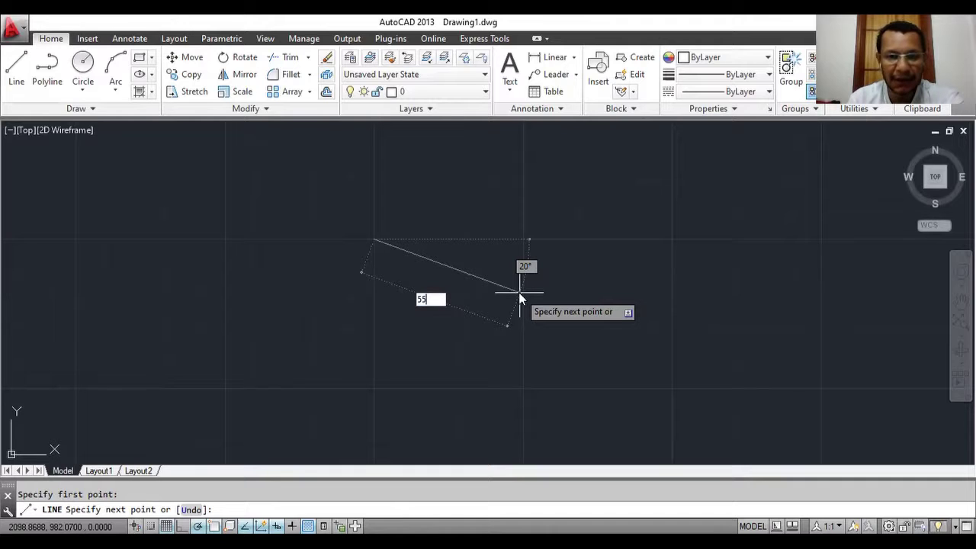
key(Return)
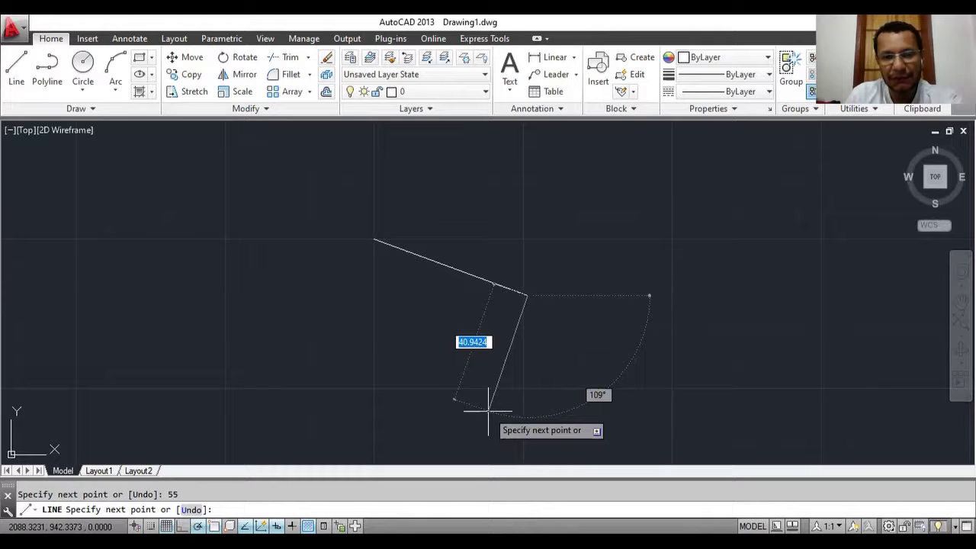
click(488, 412)
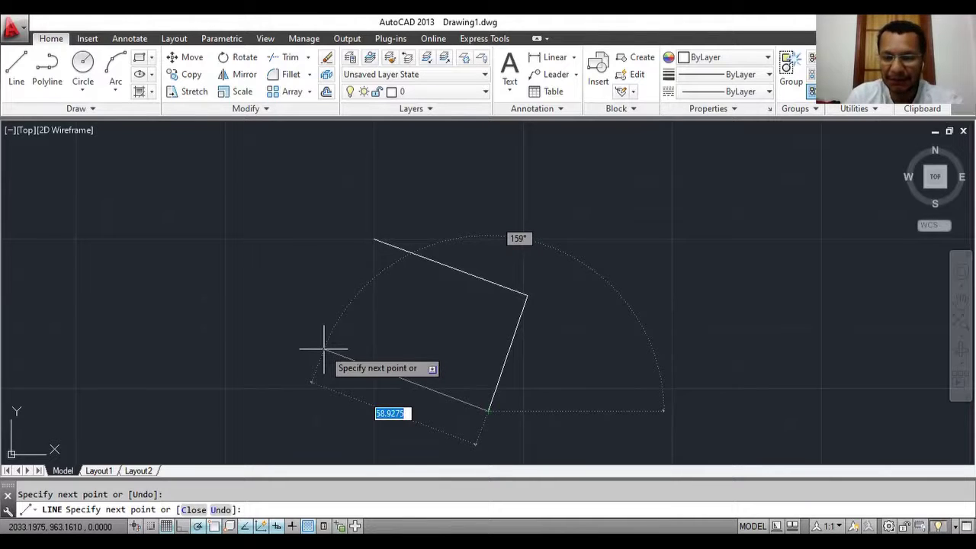
text(55)
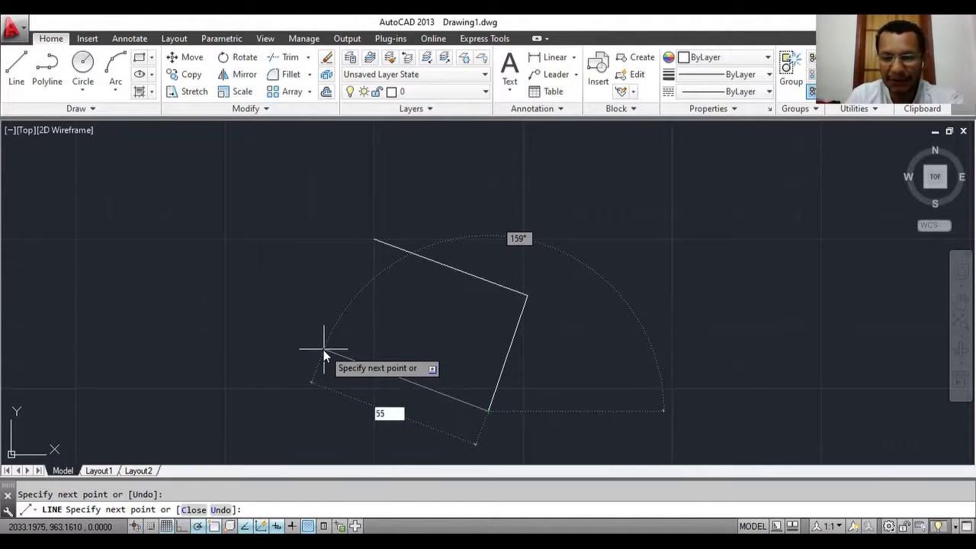
key(Return)
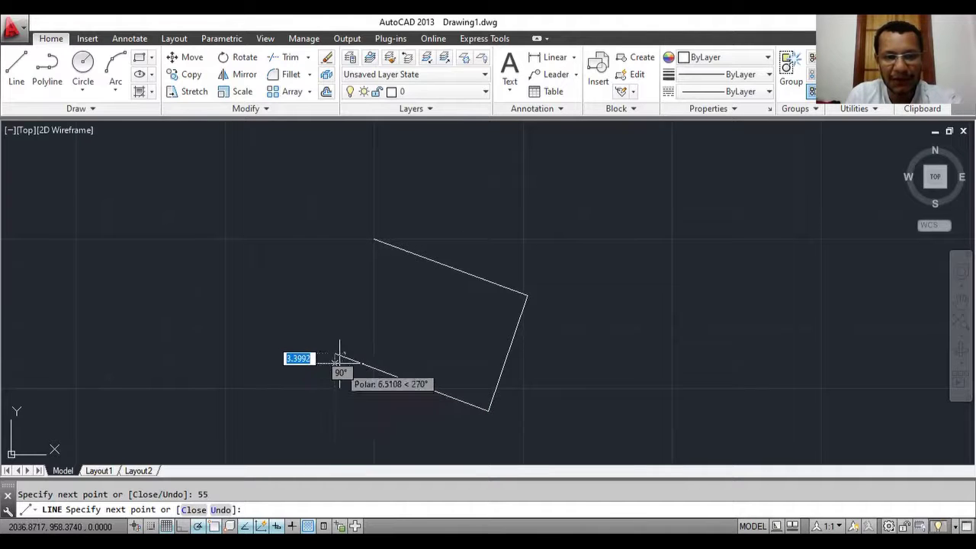
click(370, 238)
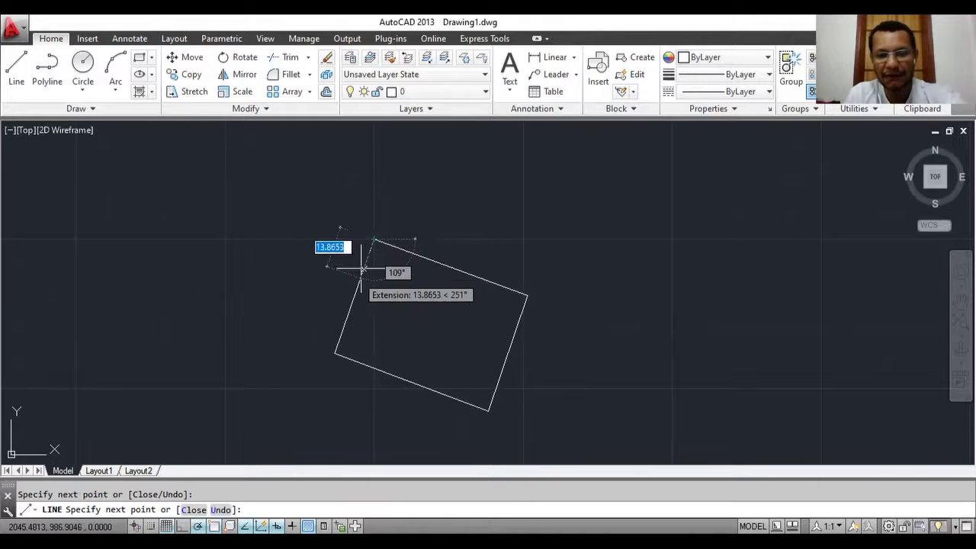
key(Return)
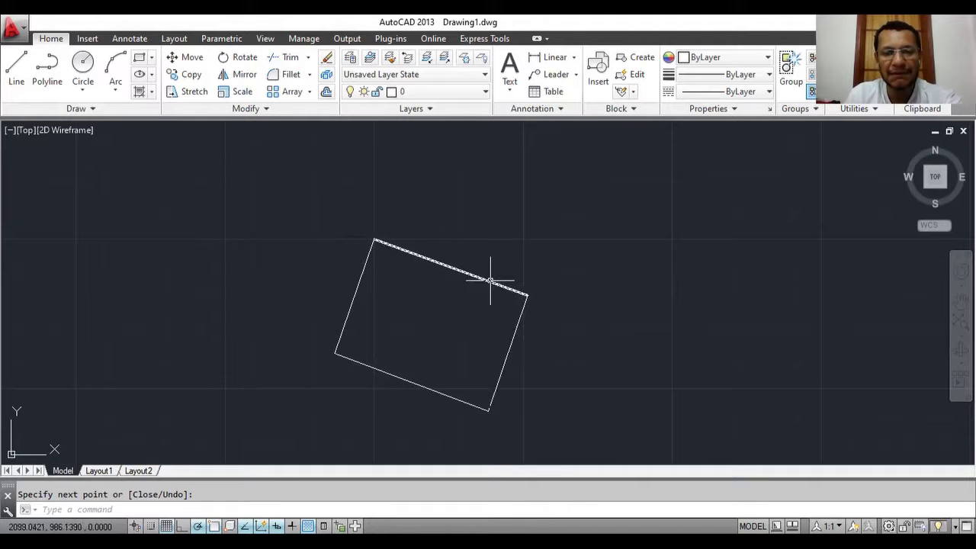
Select all four lines of the tilted rectangle and delete them
mouse_move(490, 281)
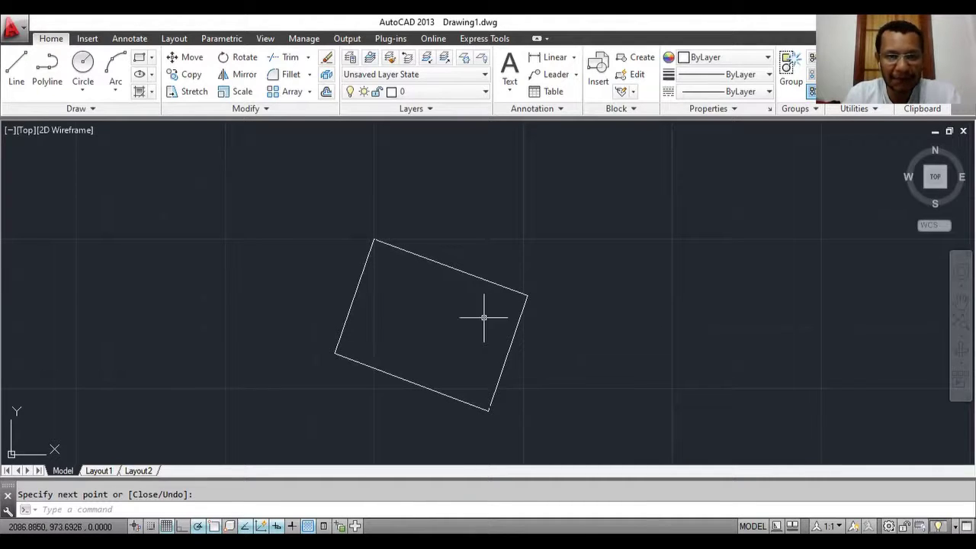
click(285, 217)
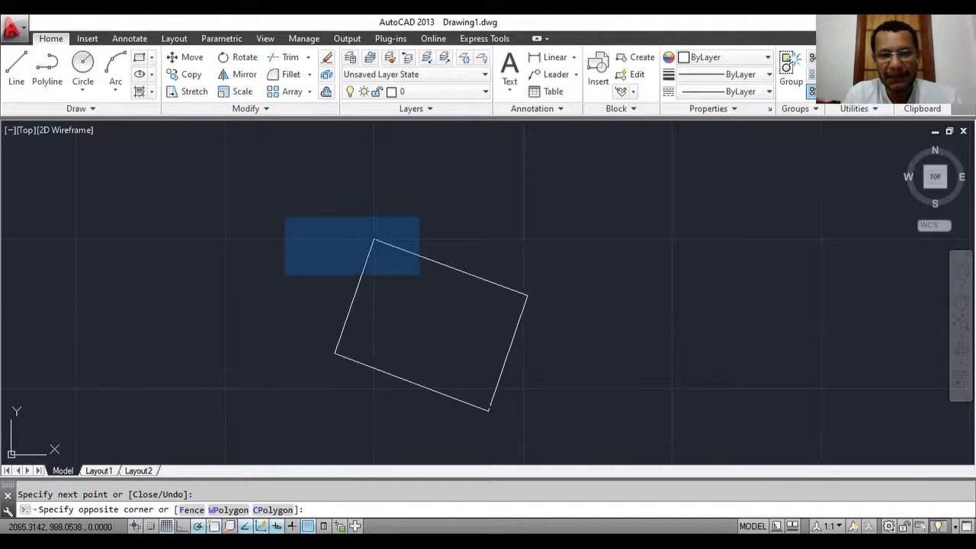
click(561, 423)
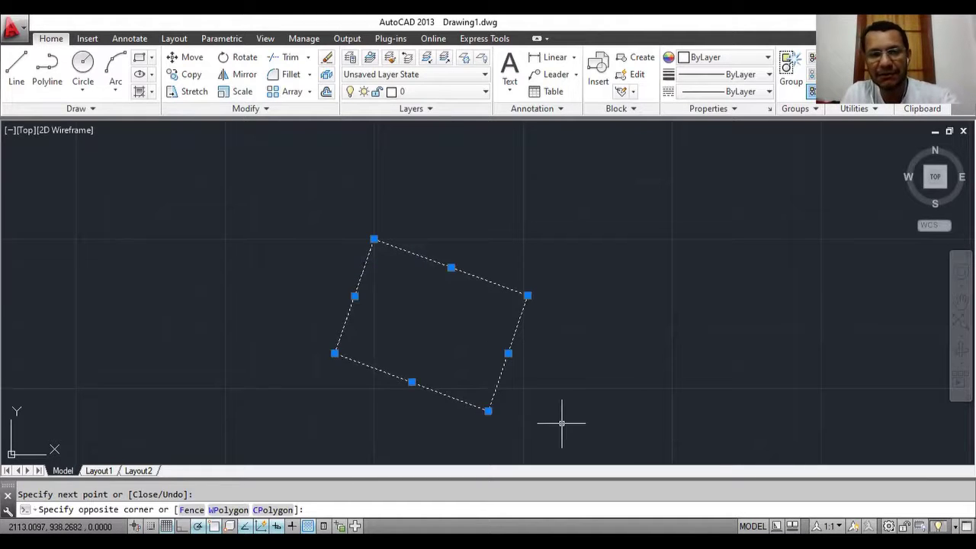
key(Delete)
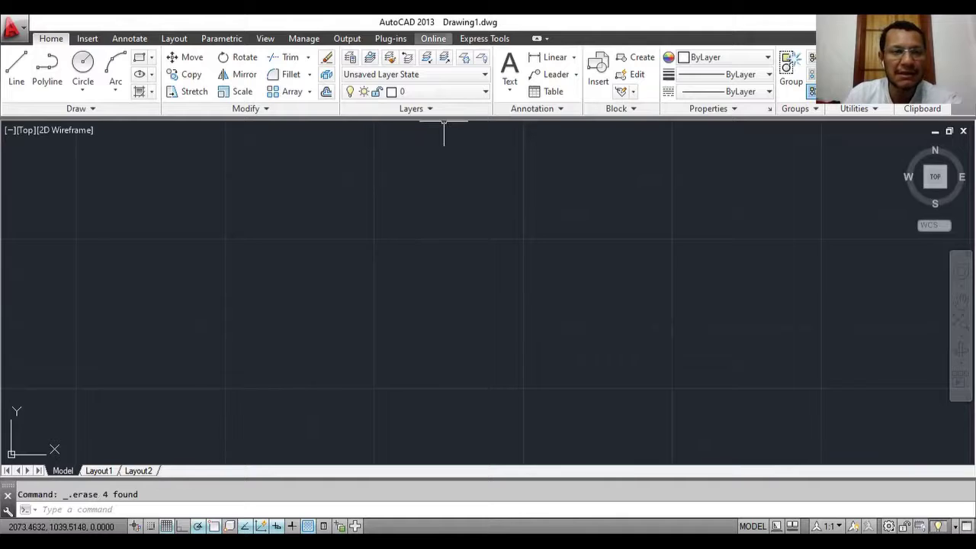
Reset the Rectangle command's rotation angle to 0, then cancel the rectangle without placing its second corner
click(140, 59)
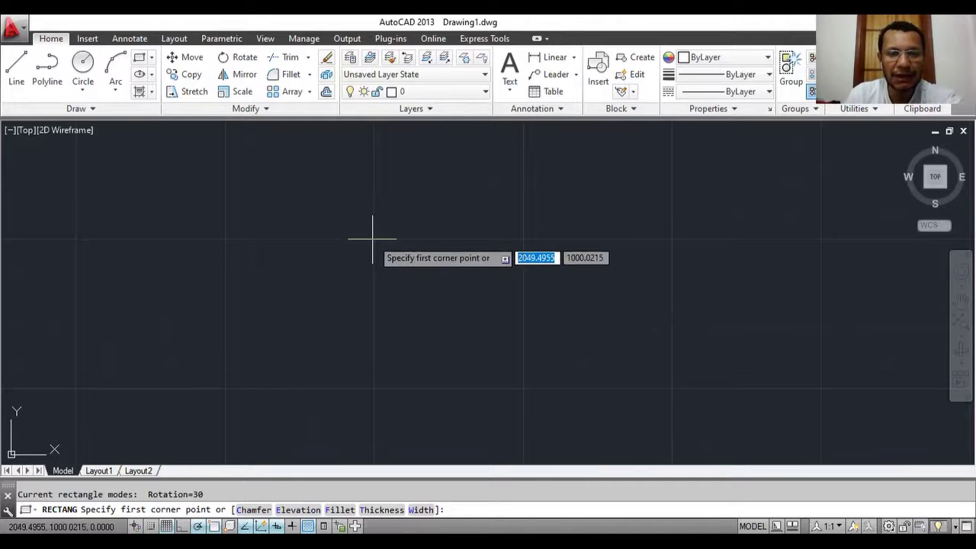
click(380, 248)
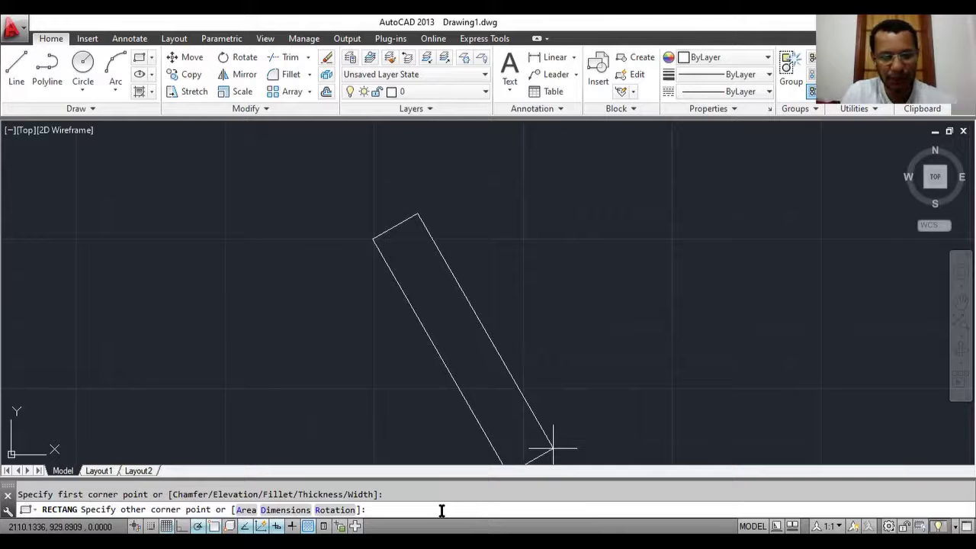
text(R)
key(Return)
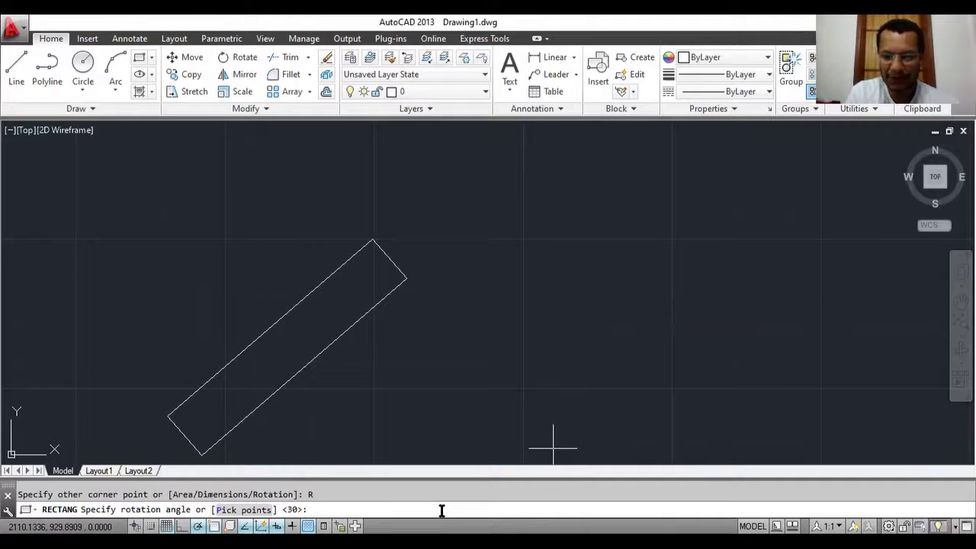
text(0)
key(Return)
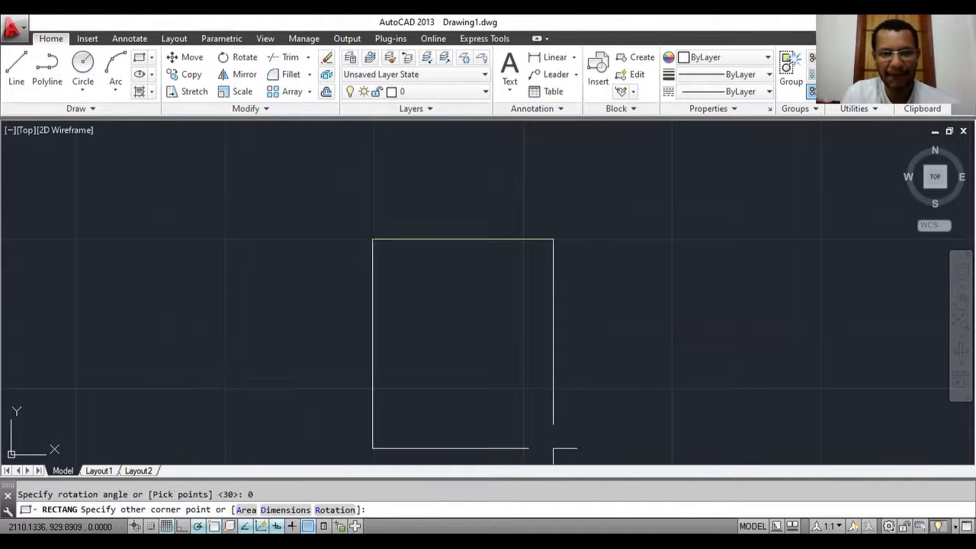
key(Escape)
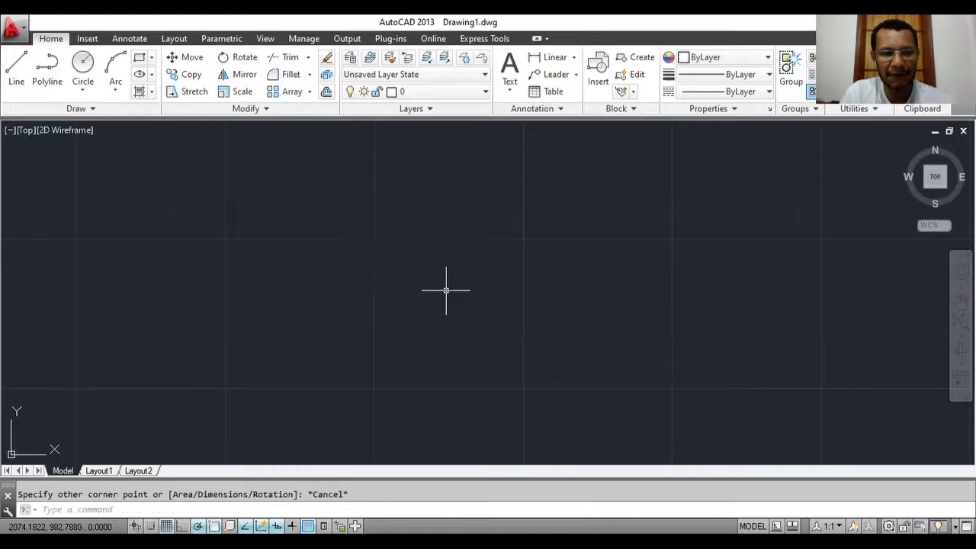
click(374, 240)
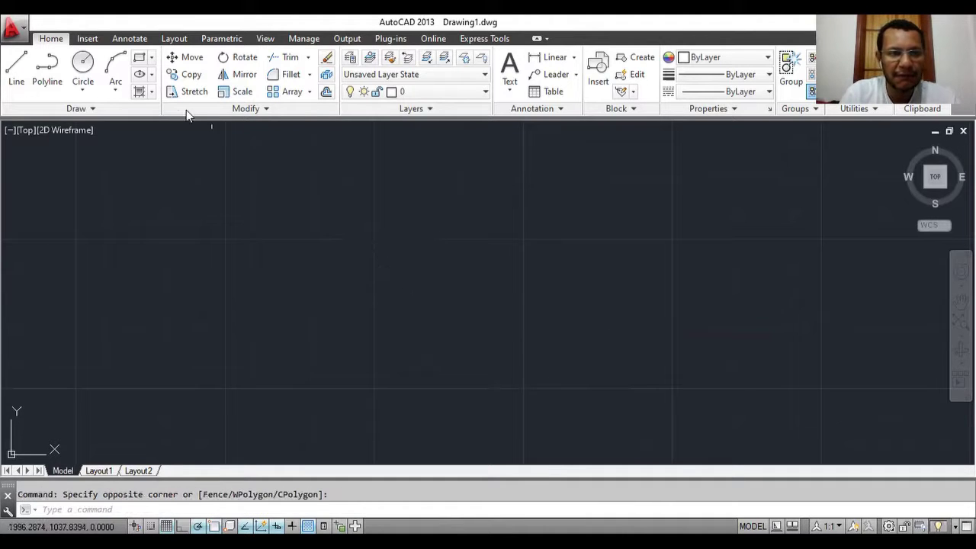
Draw a rectangle defined by an area of 20 and a length of 10 from a corner in the lower middle of the drawing
click(140, 57)
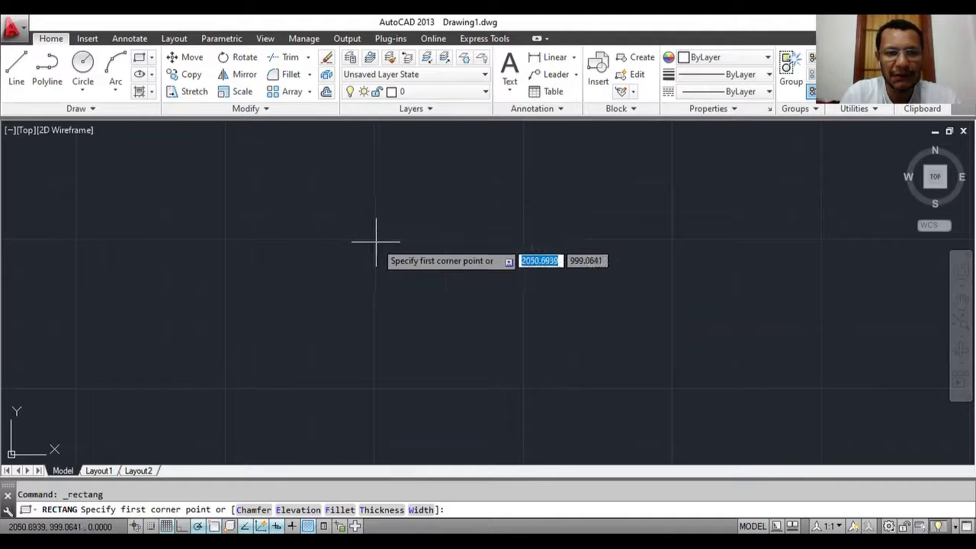
click(374, 386)
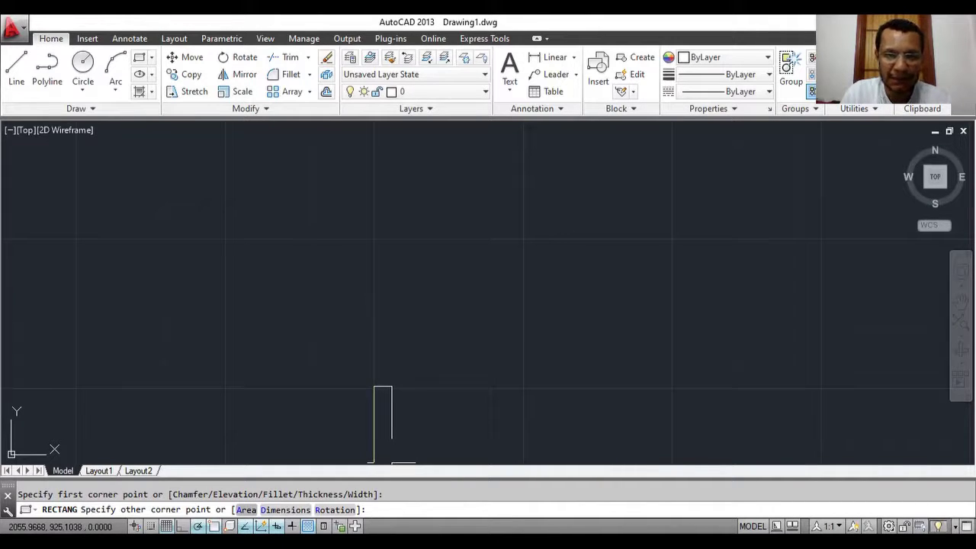
text(A)
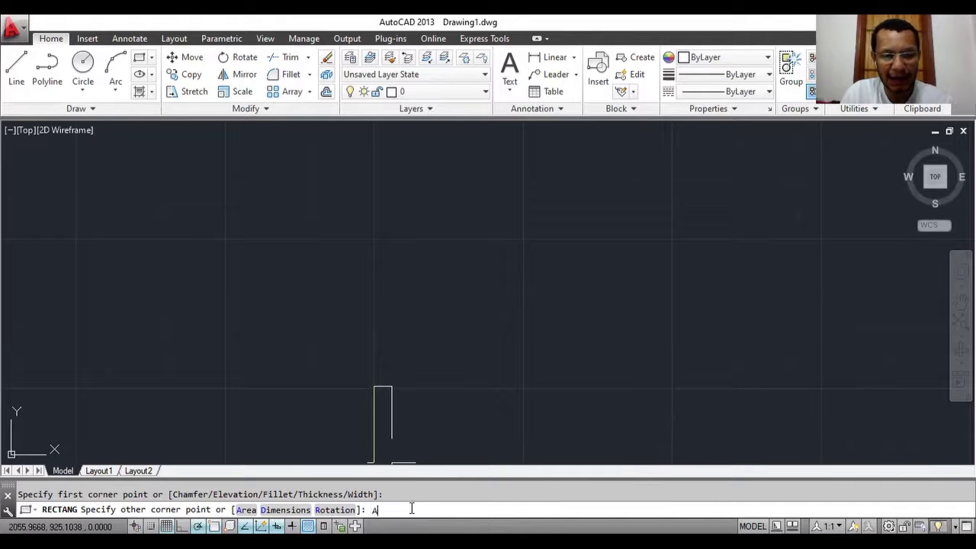
key(Return)
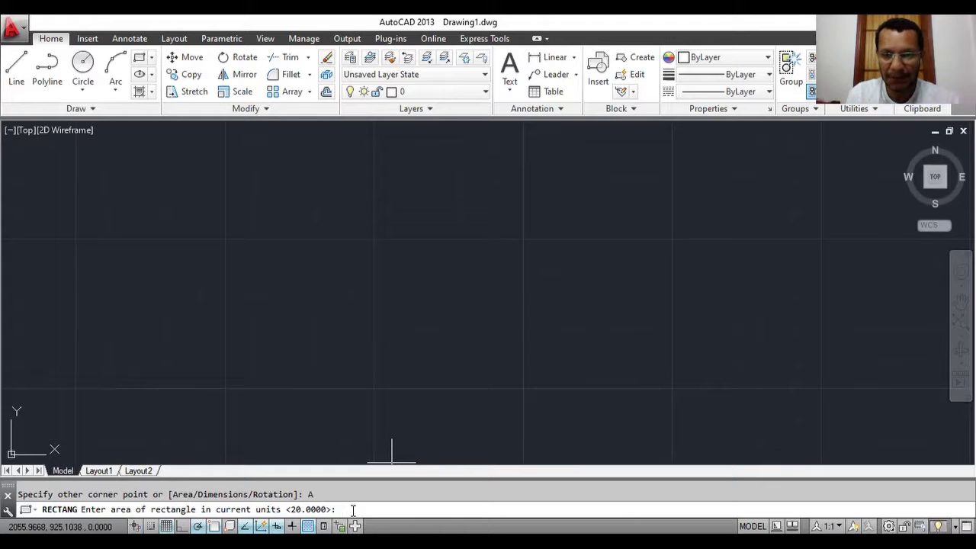
text(20)
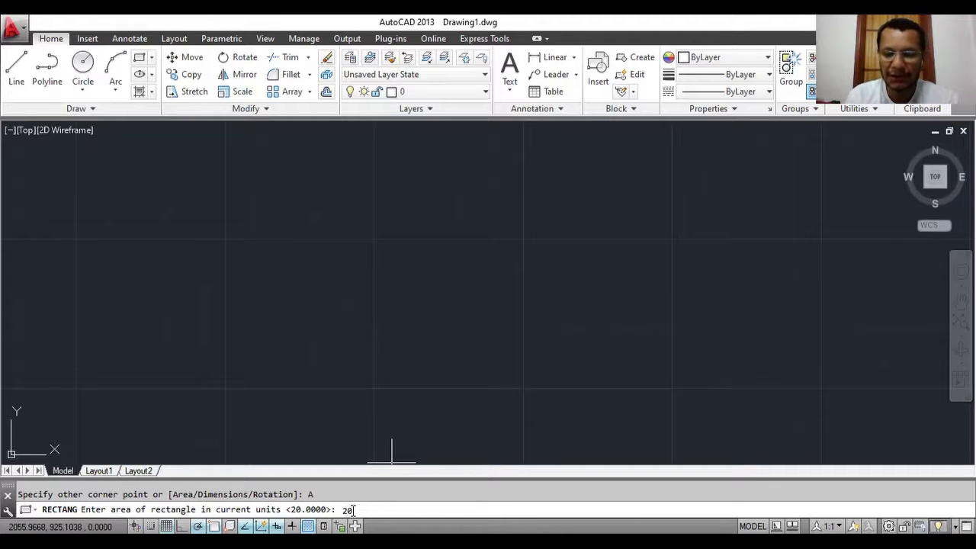
key(Return)
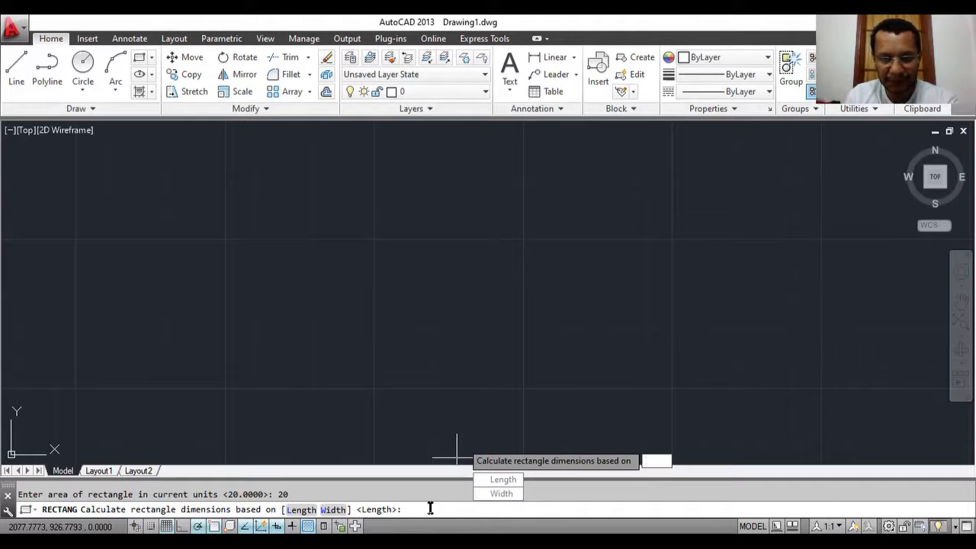
key(Down)
key(Return)
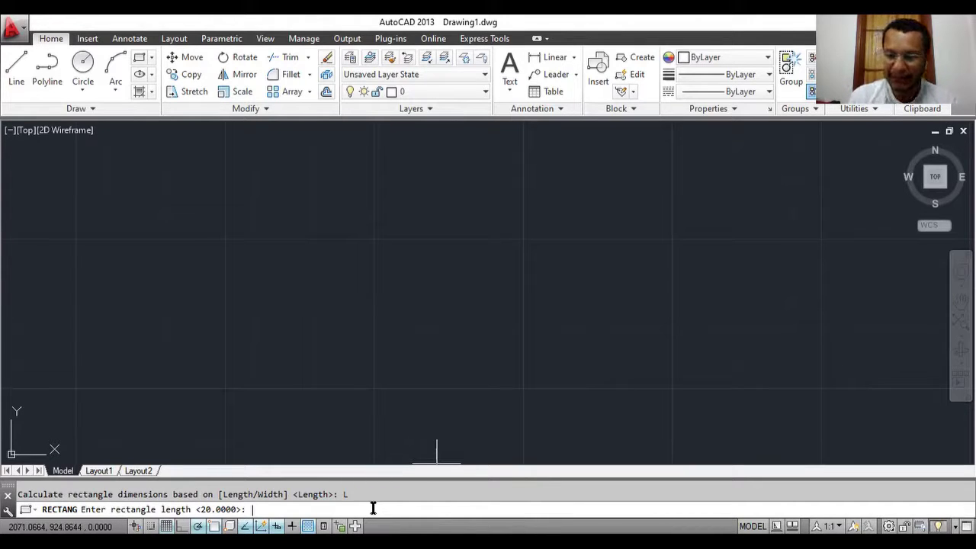
text(10)
key(Return)
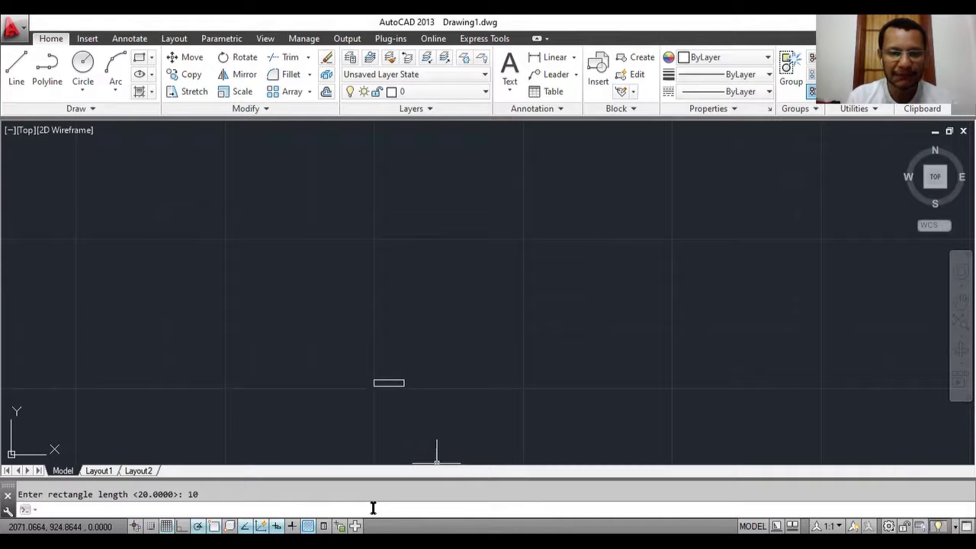
Measure the distance along the rectangle's long lower edge, starting from its lower-left corner
scroll(385, 385, up, 5)
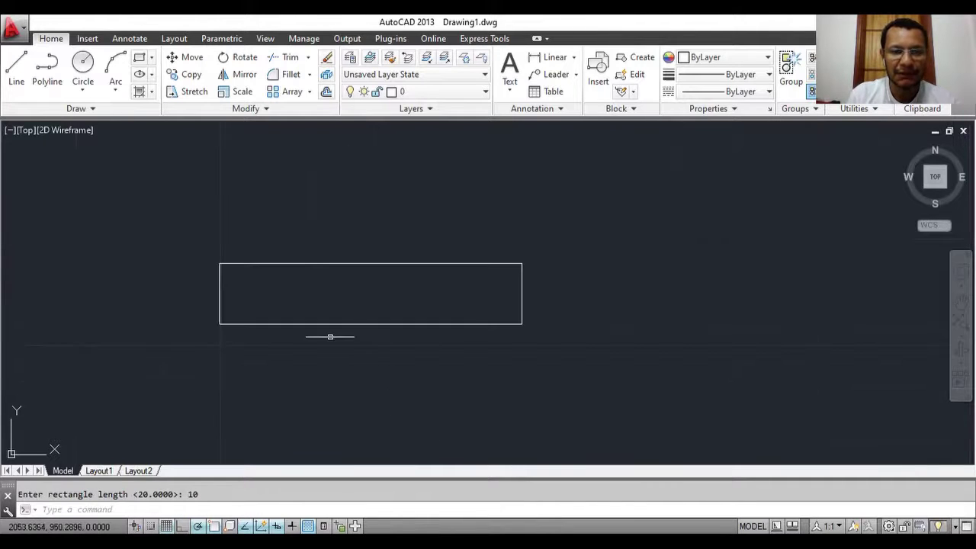
scroll(323, 321, down, 1)
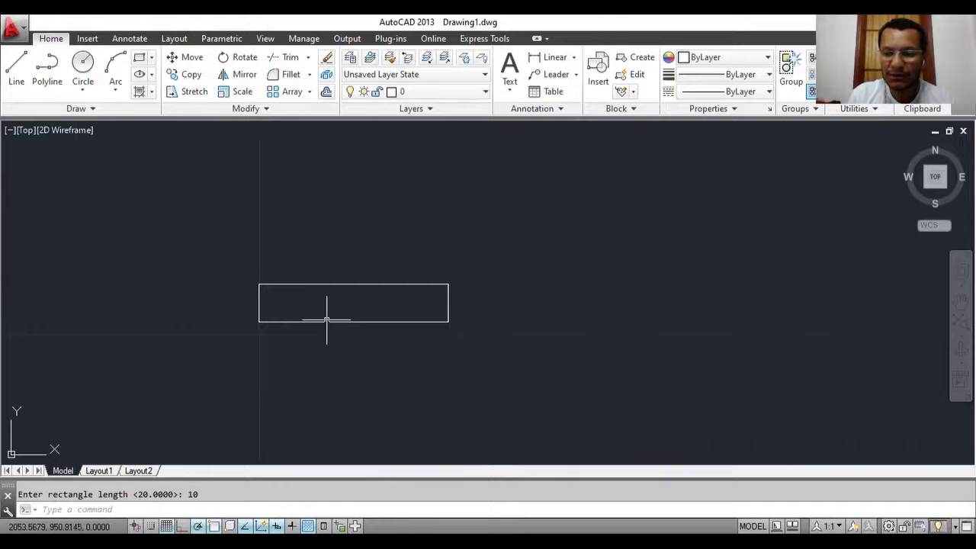
scroll(317, 292, up, 4)
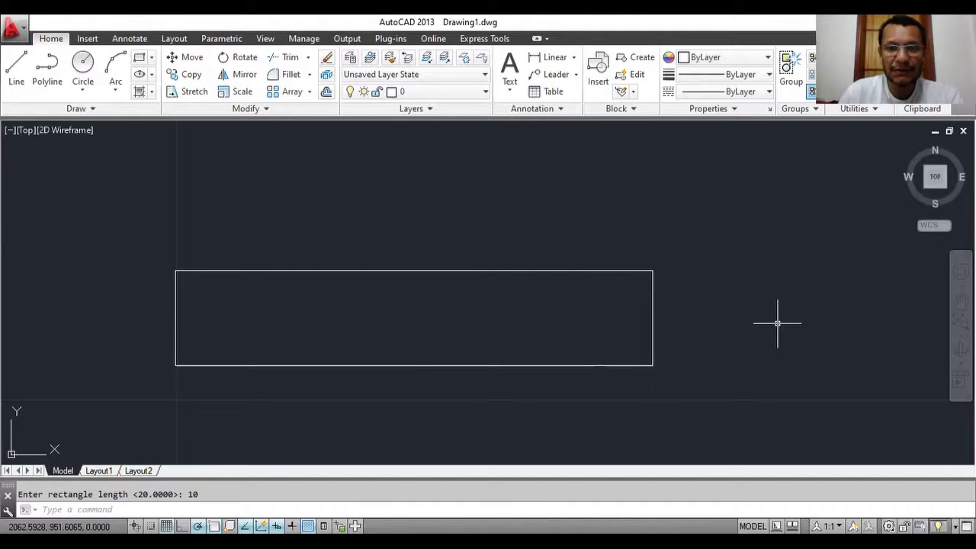
click(401, 366)
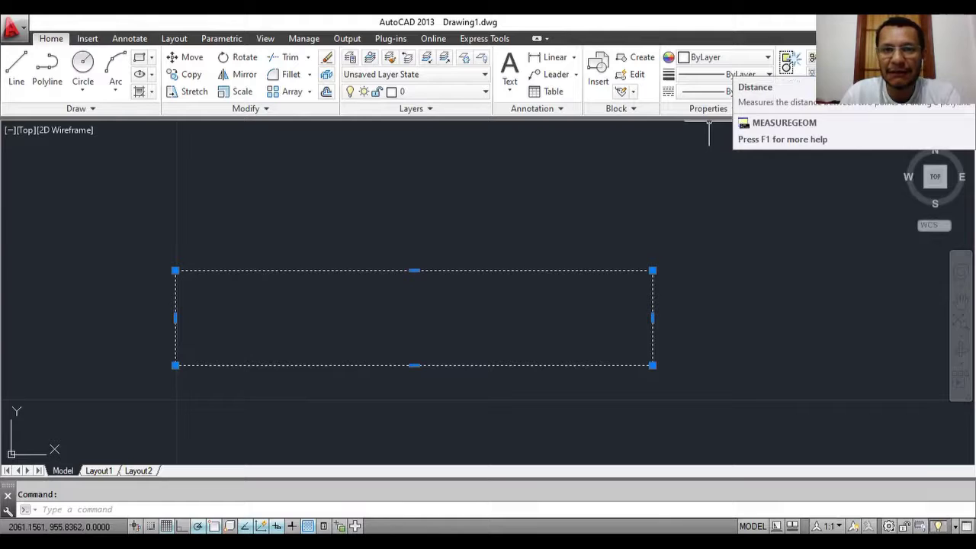
click(788, 61)
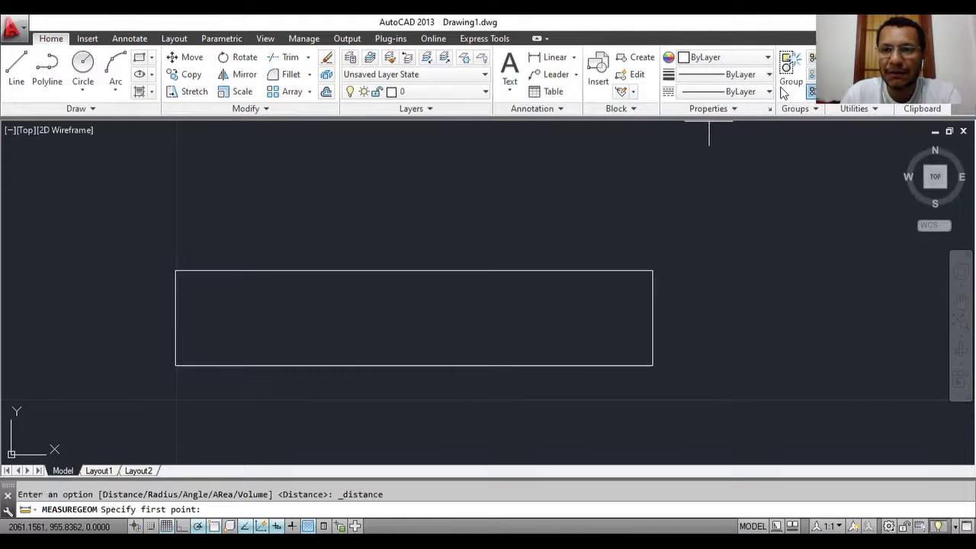
click(174, 367)
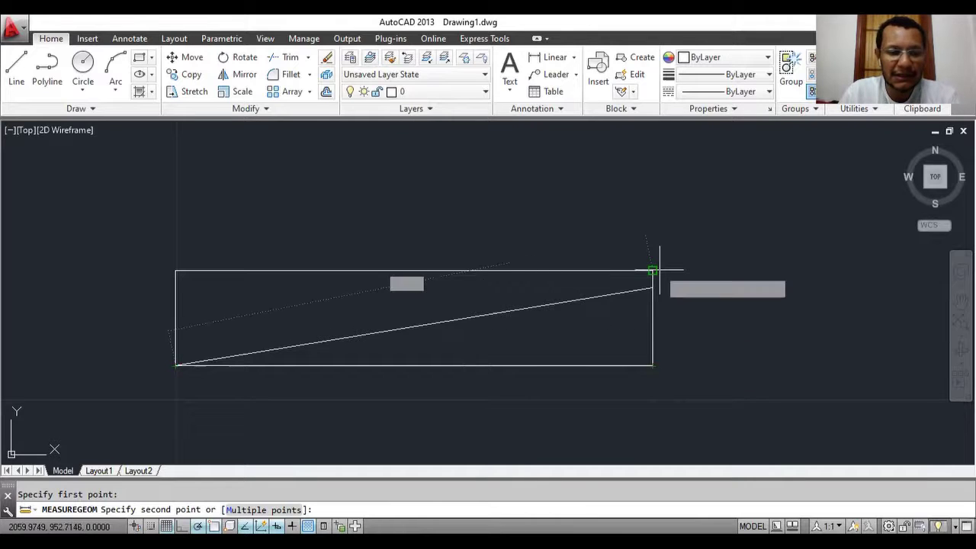
key(Escape)
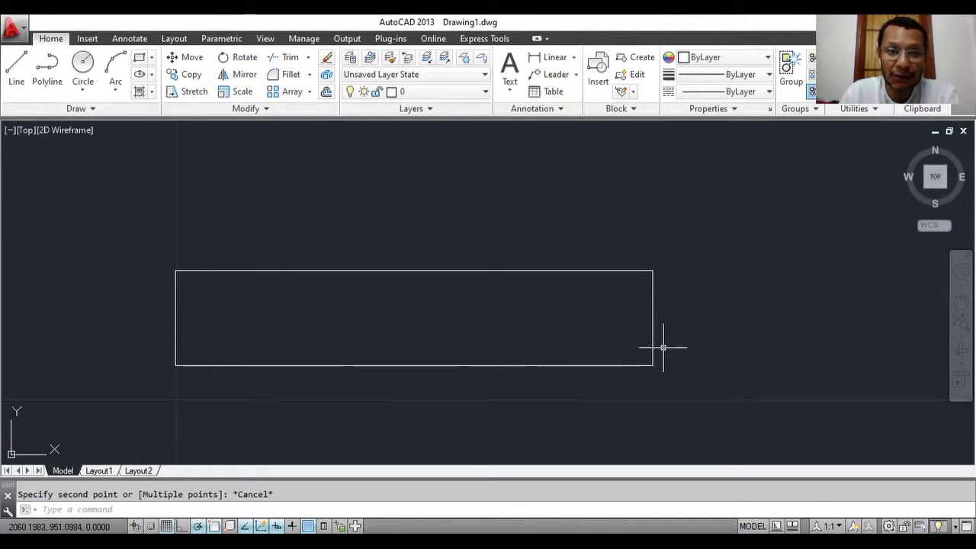
Measure the rectangle's right side from its upper-right corner to its lower-right corner
click(842, 65)
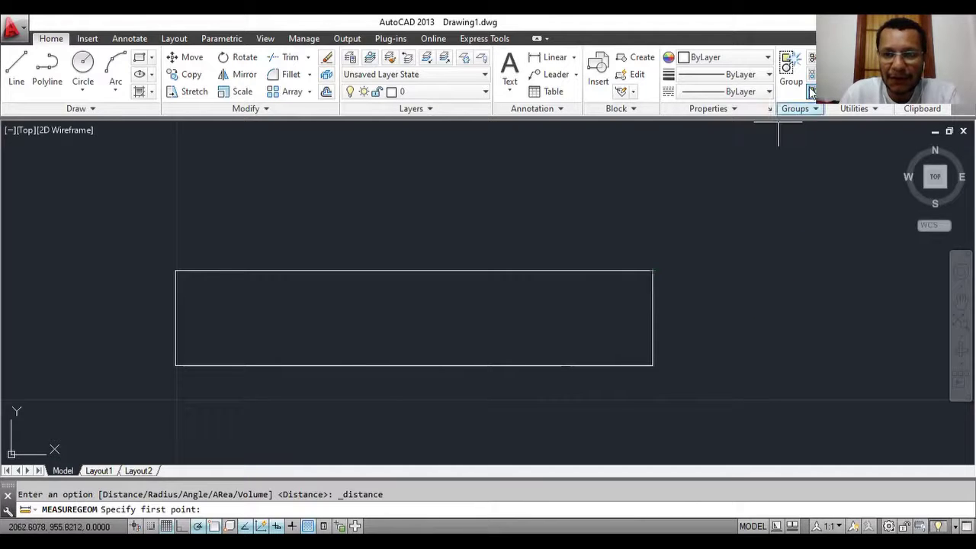
click(653, 270)
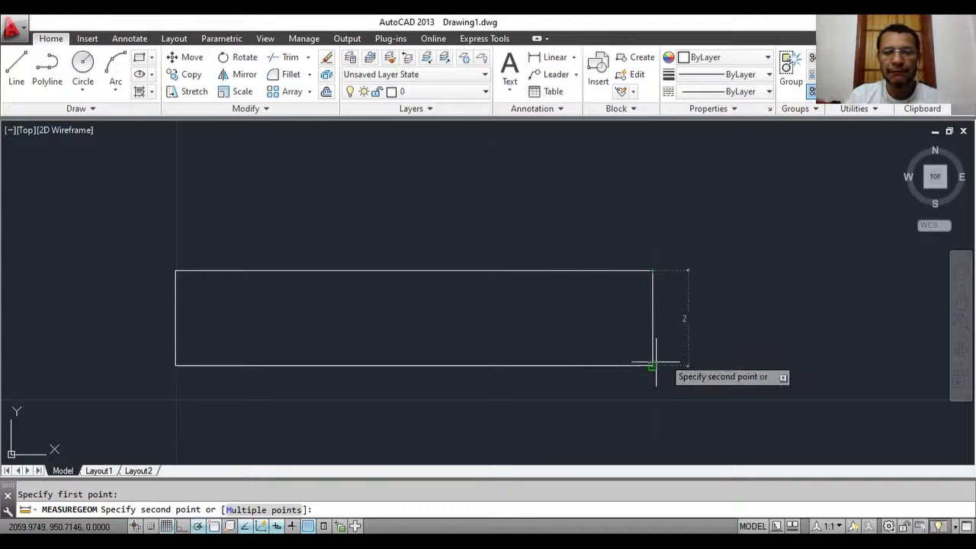
key(Escape)
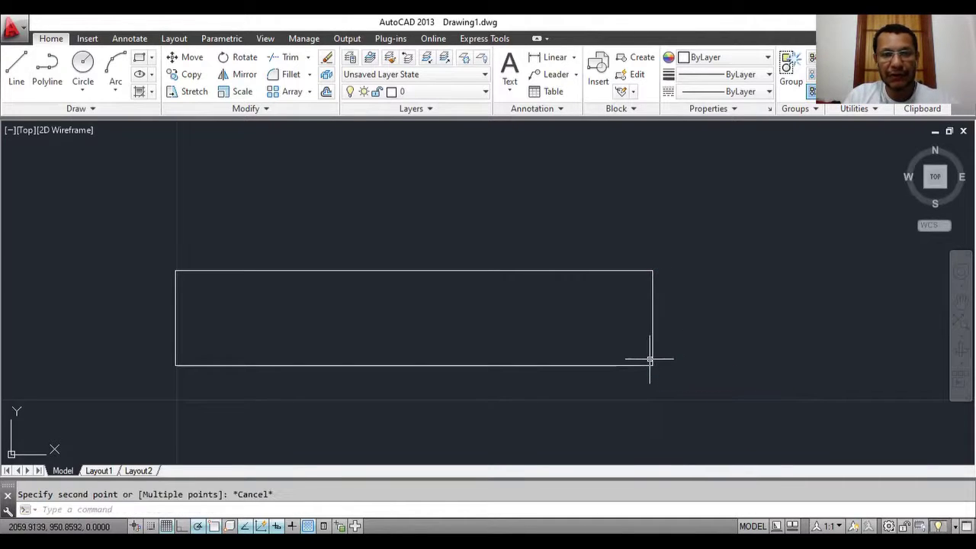
Select the whole rectangle and delete it
click(652, 356)
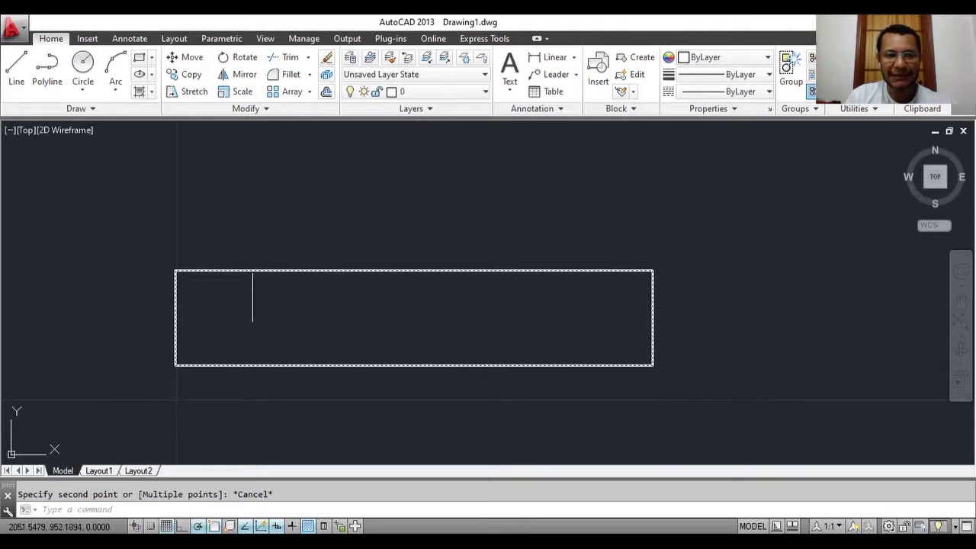
click(152, 231)
click(697, 379)
key(Delete)
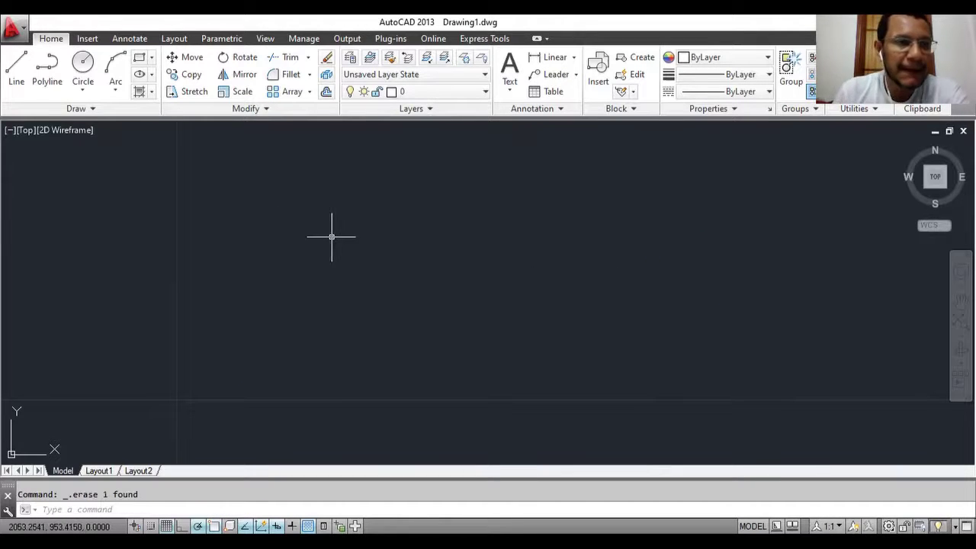
Draw a circle with a radius of 3 near the middle of the drawing, and delete it
click(92, 109)
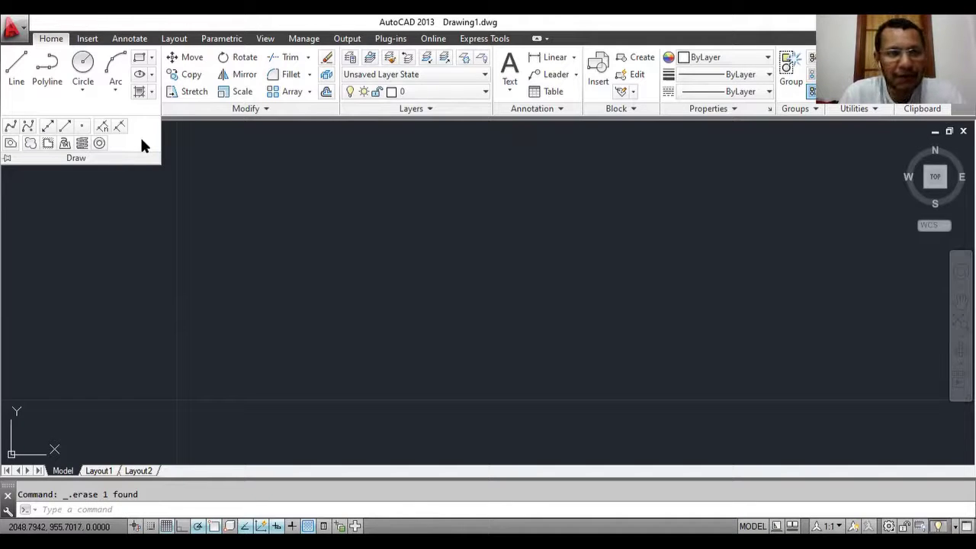
click(86, 67)
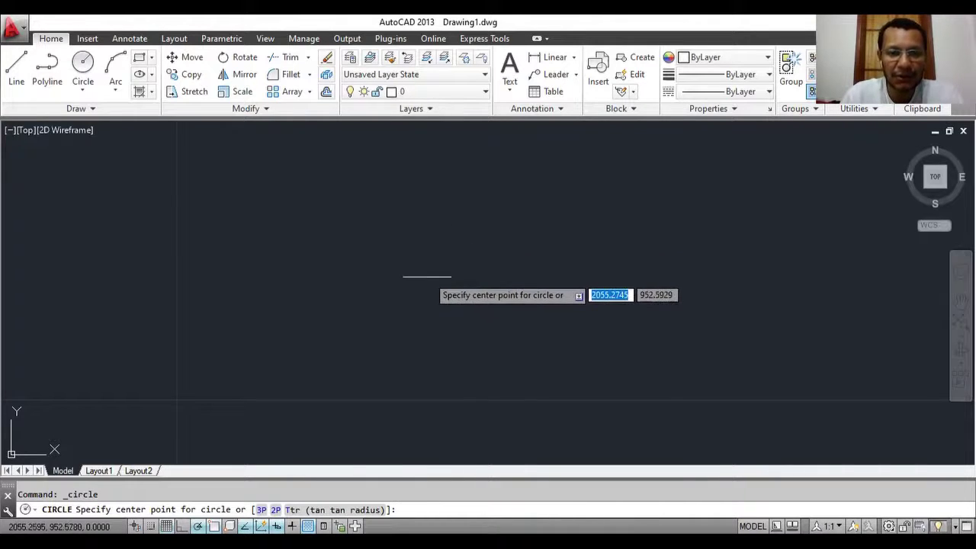
click(430, 283)
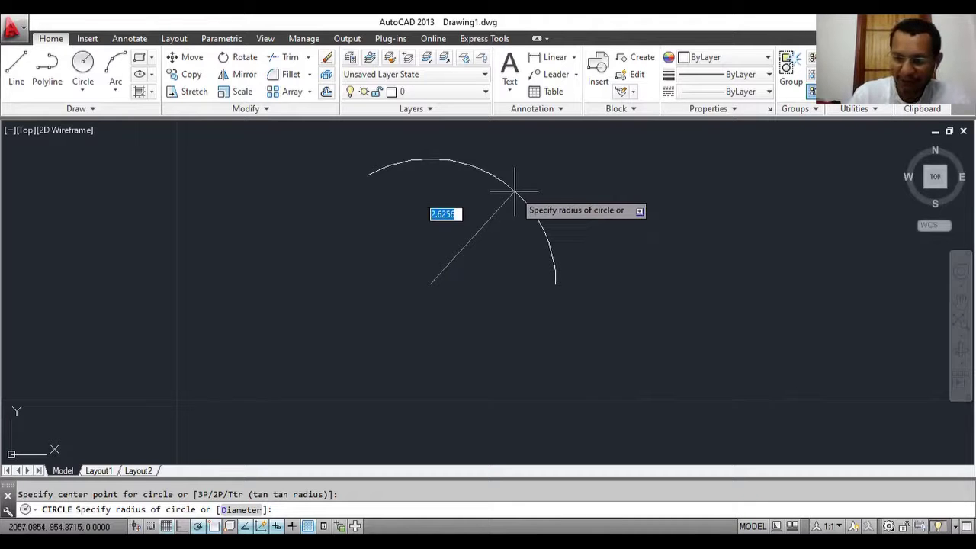
text(3)
key(Return)
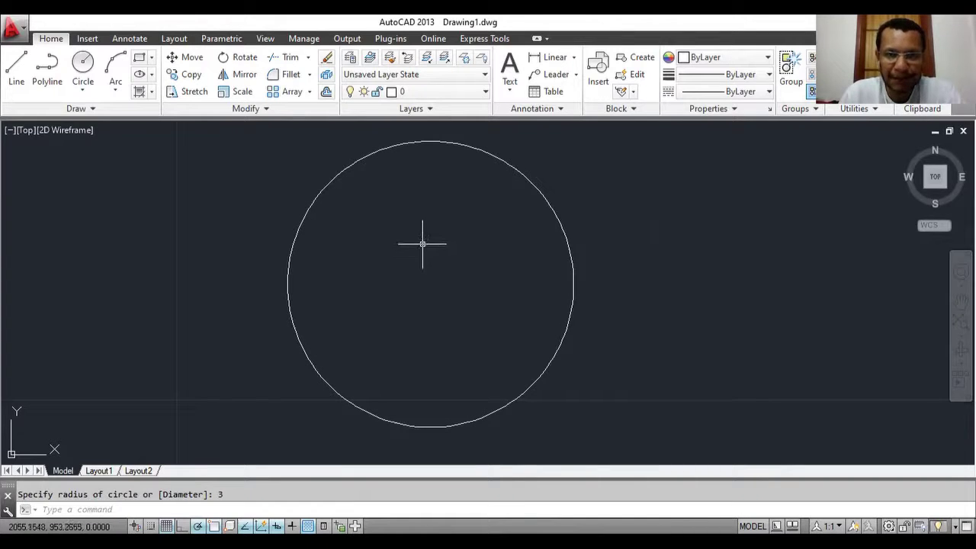
click(359, 158)
key(Delete)
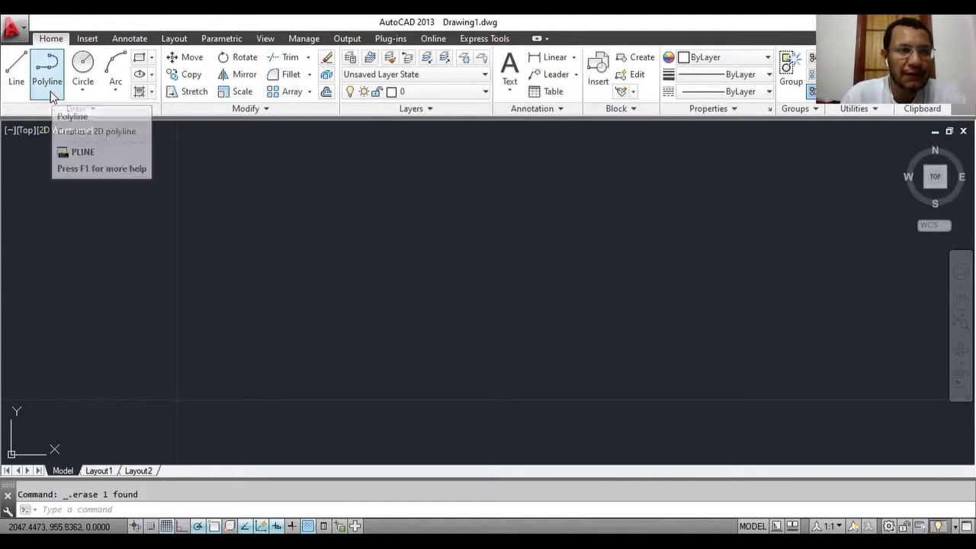
Draw a small unrotated rectangle by two opposite corners in the upper middle of the empty drawing
click(77, 108)
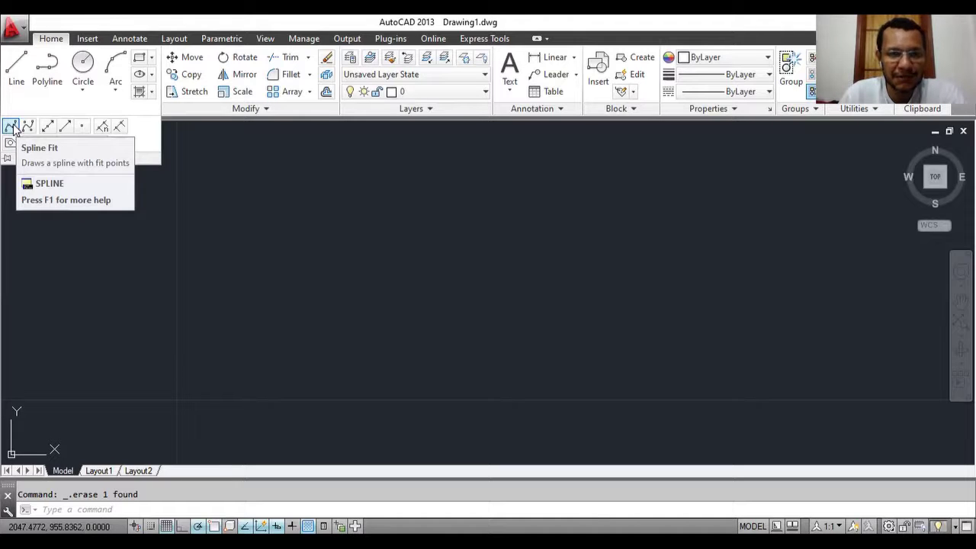
click(140, 58)
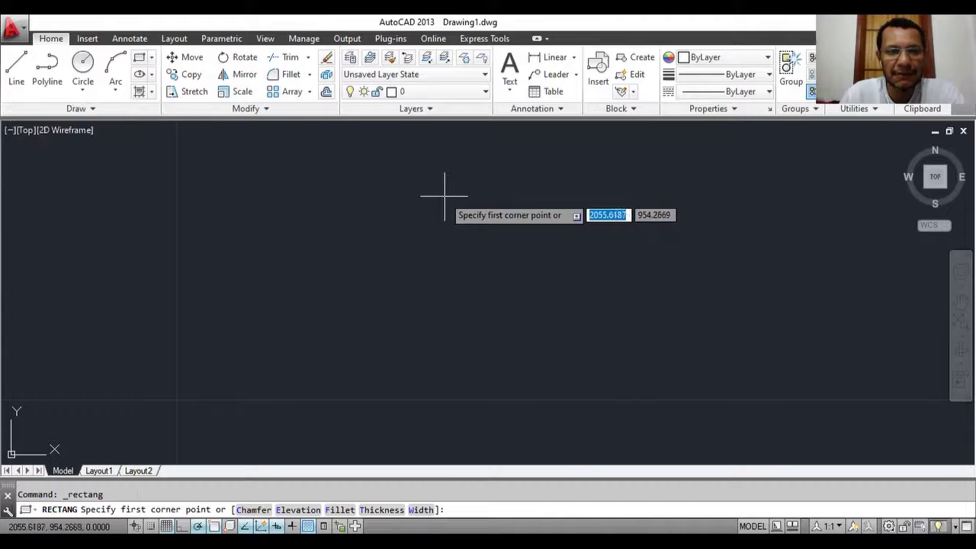
click(413, 164)
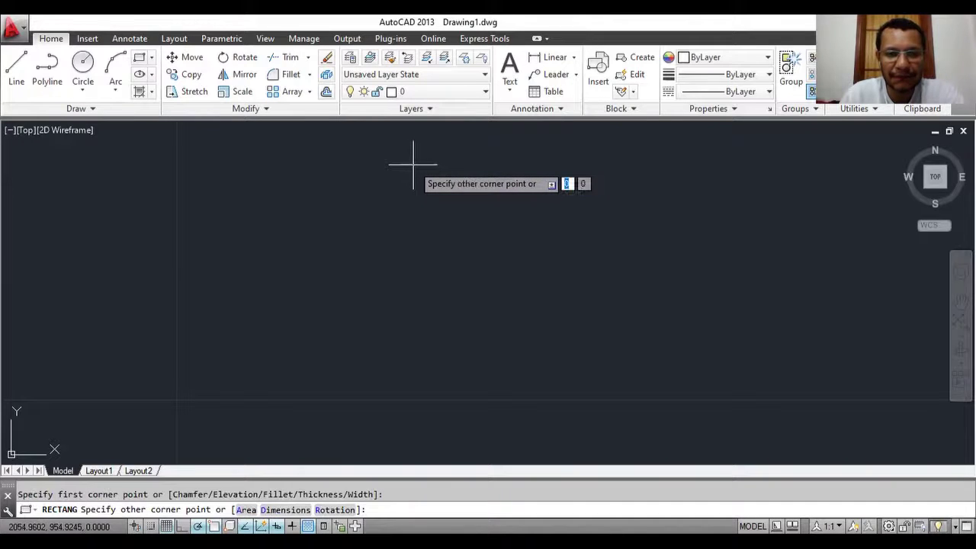
click(475, 214)
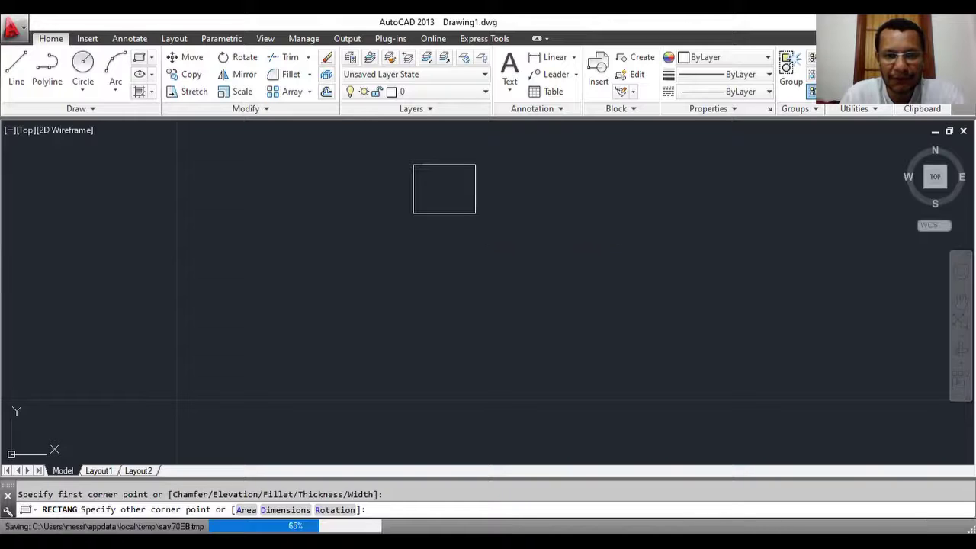
Draw a second rectangle, about 1.23 by 0.97 units, below the first one with a gap between them
click(414, 310)
click(475, 358)
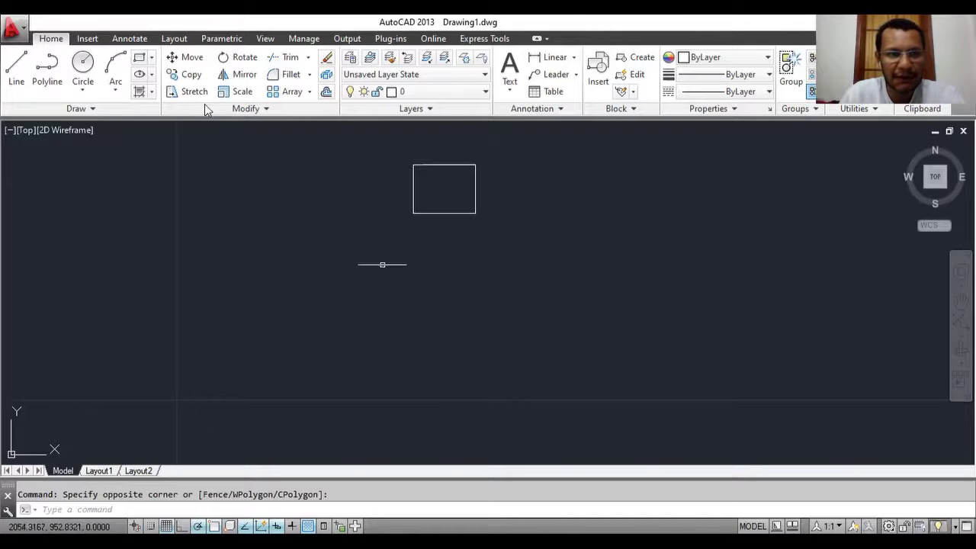
click(139, 57)
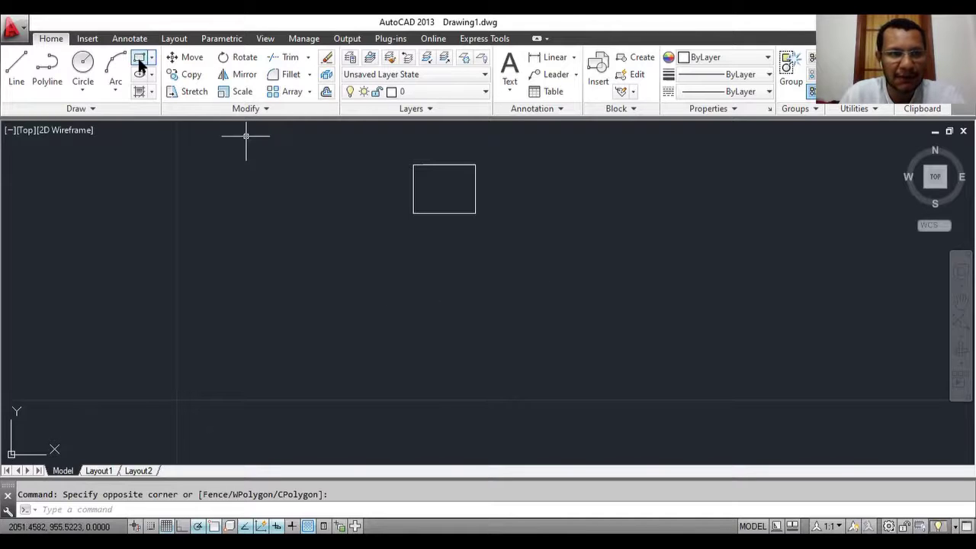
click(411, 292)
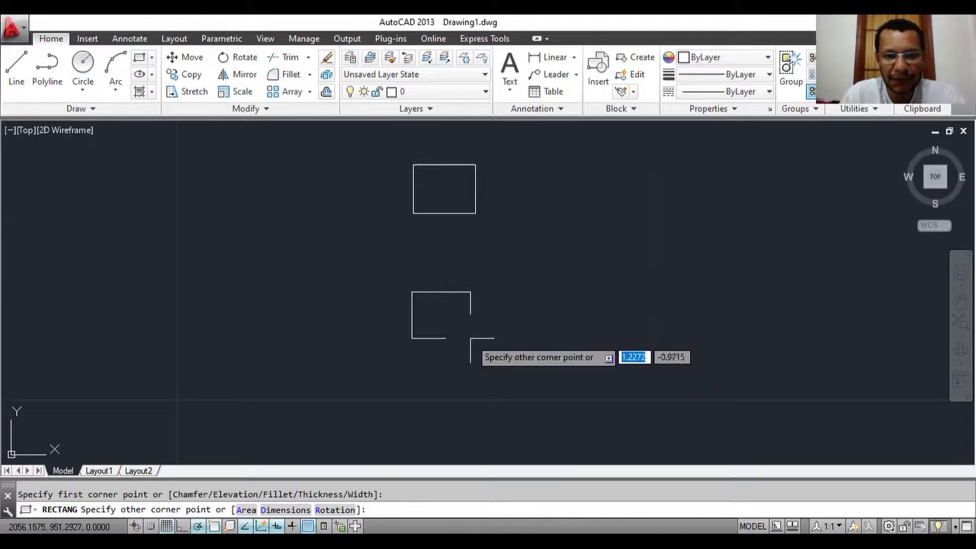
click(470, 338)
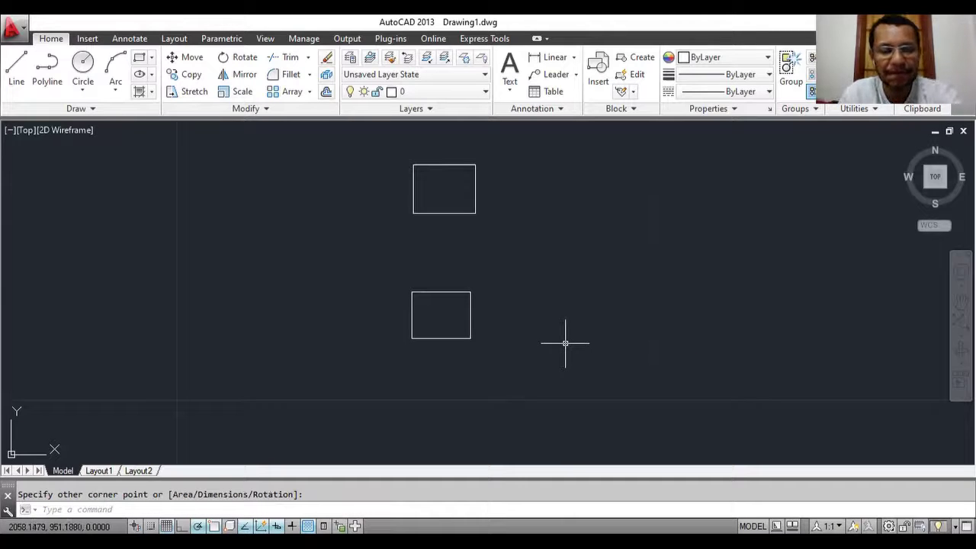
Draw a four-point fit spline as an S-curve rising from lower left, between the two rectangles, to the upper right
click(90, 108)
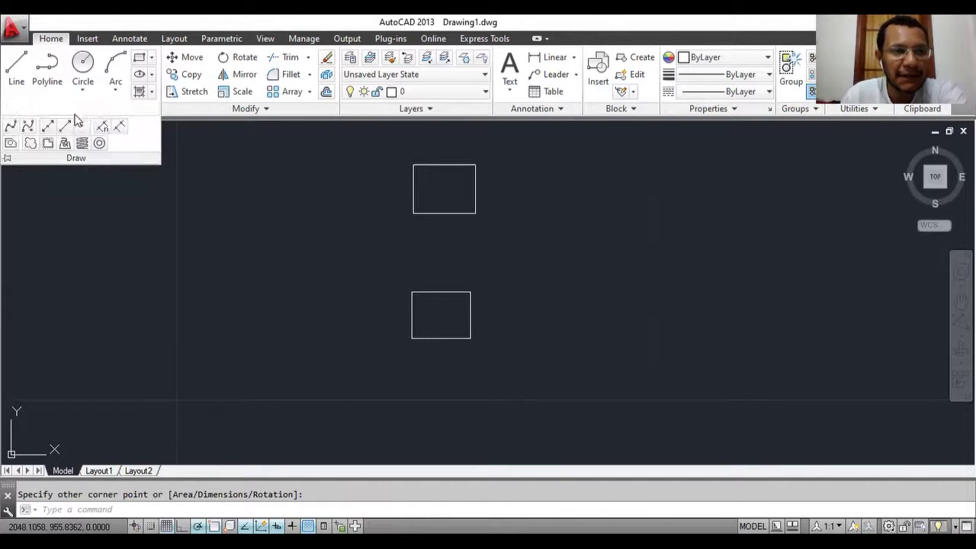
click(10, 126)
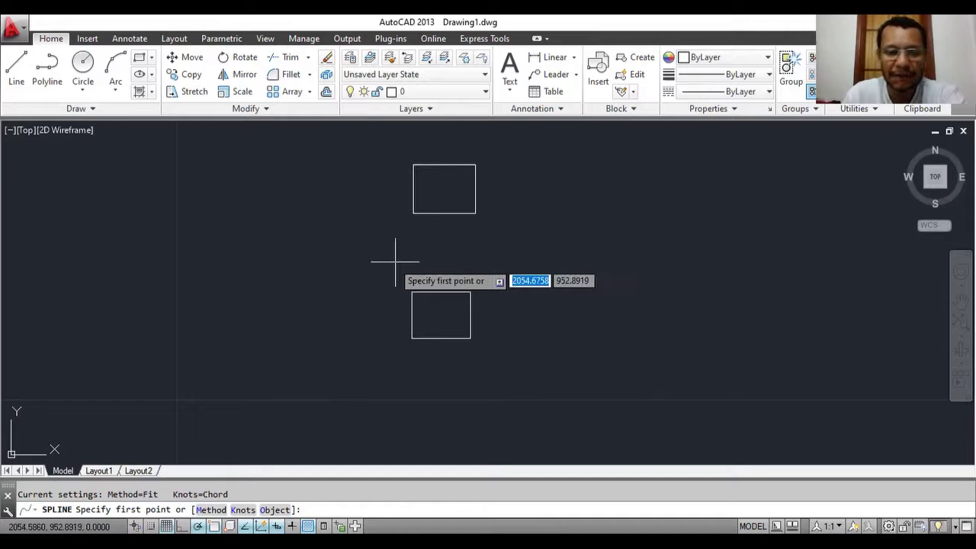
click(326, 350)
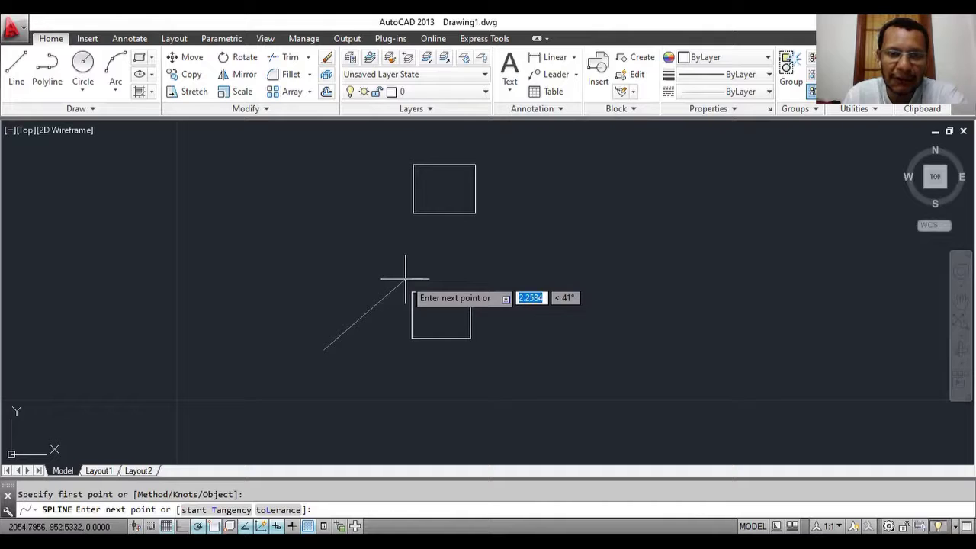
click(404, 279)
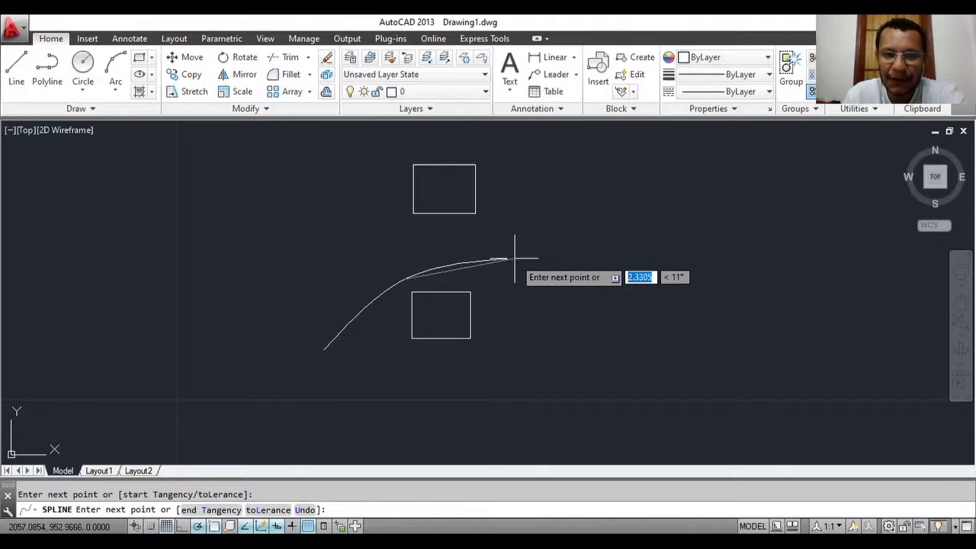
click(514, 258)
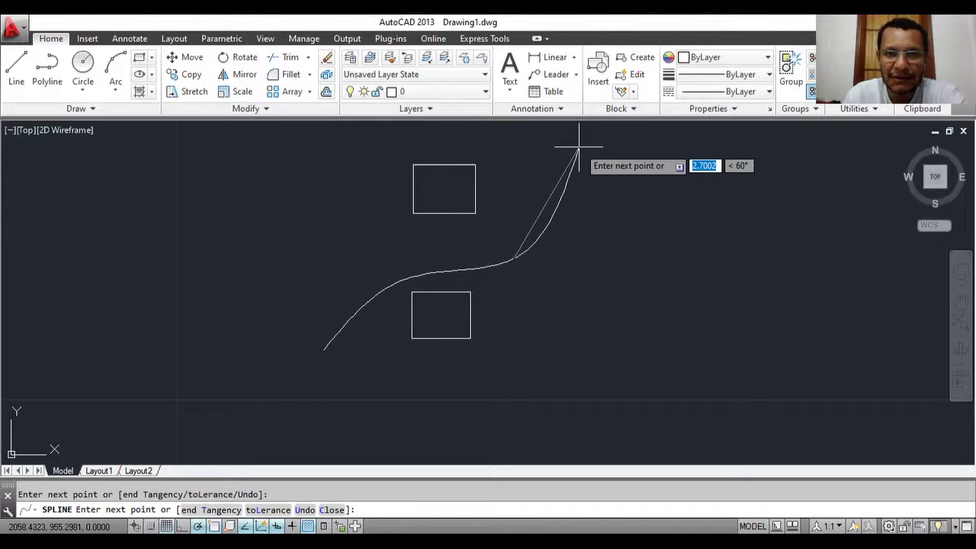
click(579, 148)
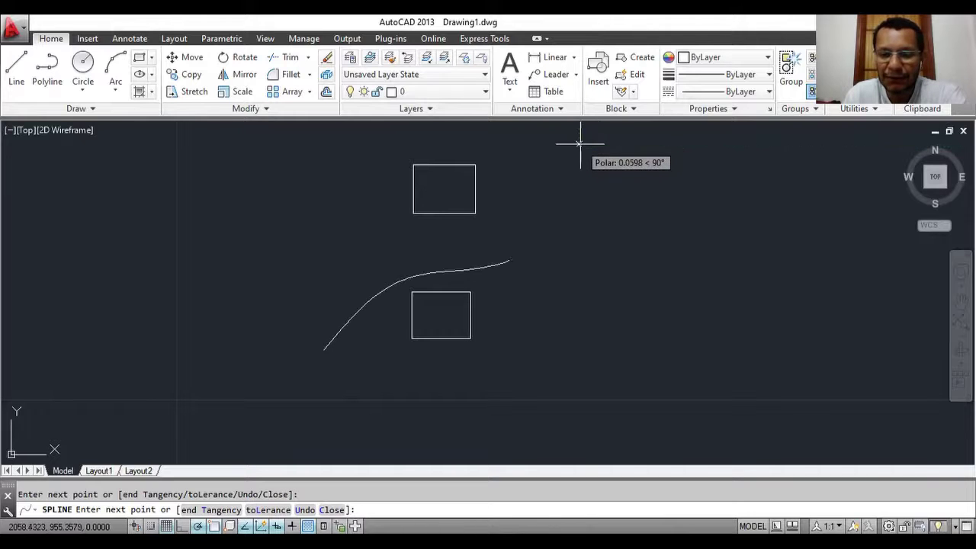
key(Return)
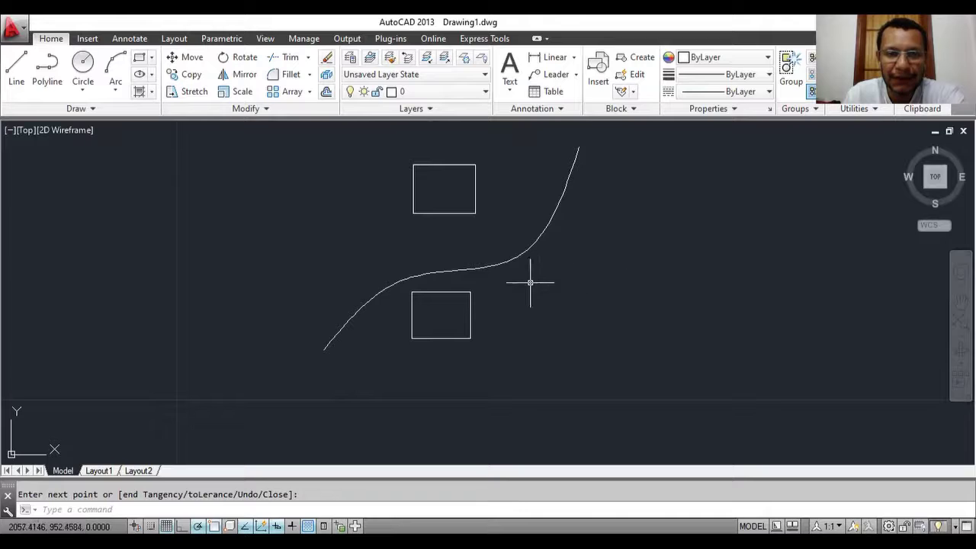
click(292, 320)
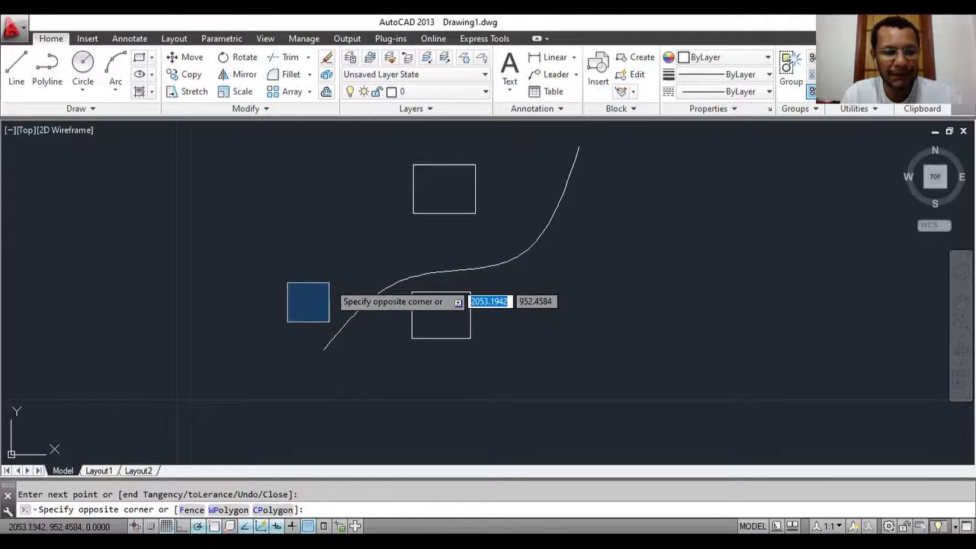
key(Escape)
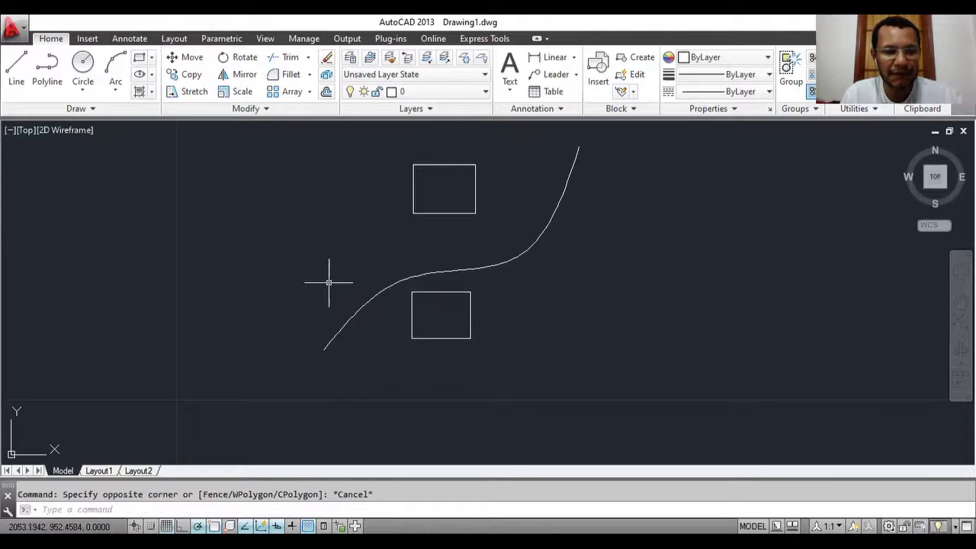
Draw a second four-point fit spline roughly parallel to the first, on its upper-left side, forming a curved road between the rectangles
click(69, 111)
click(10, 127)
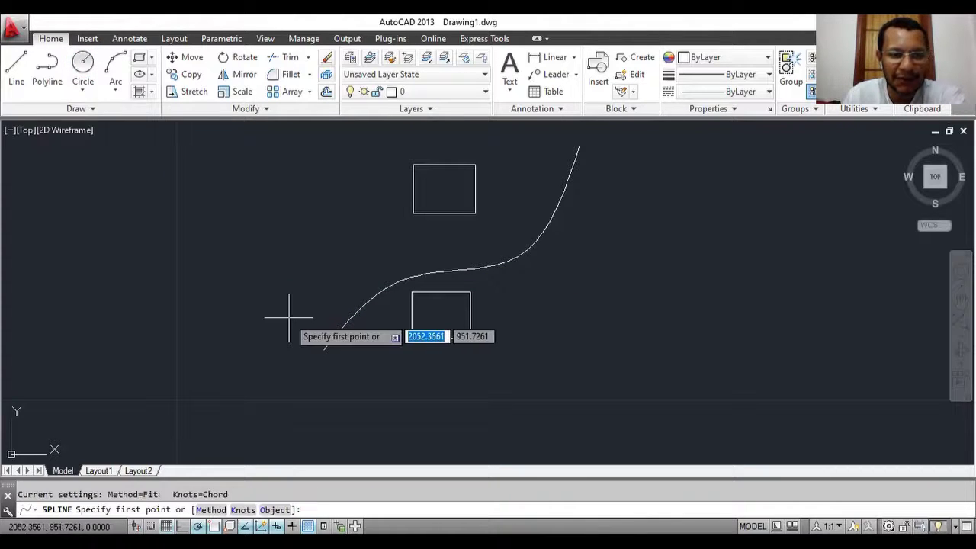
click(291, 311)
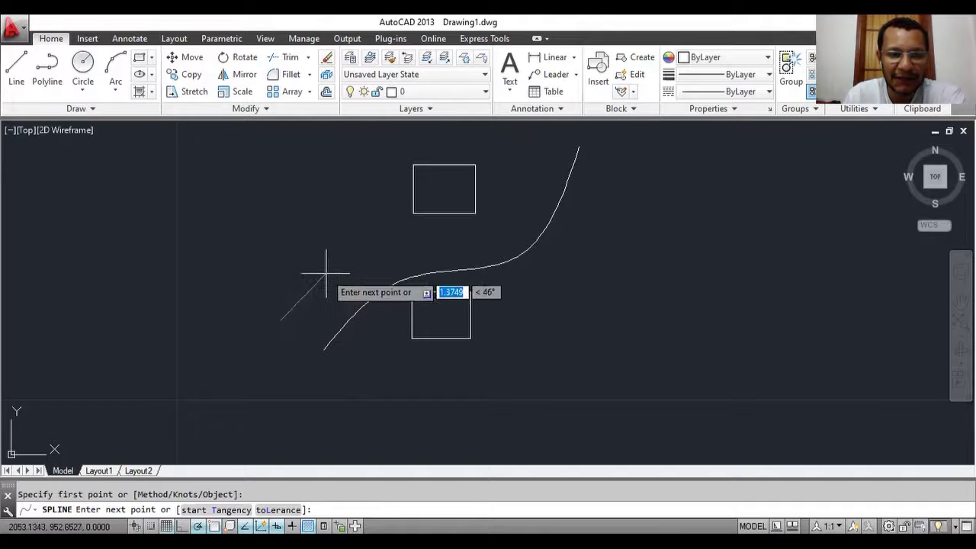
click(366, 245)
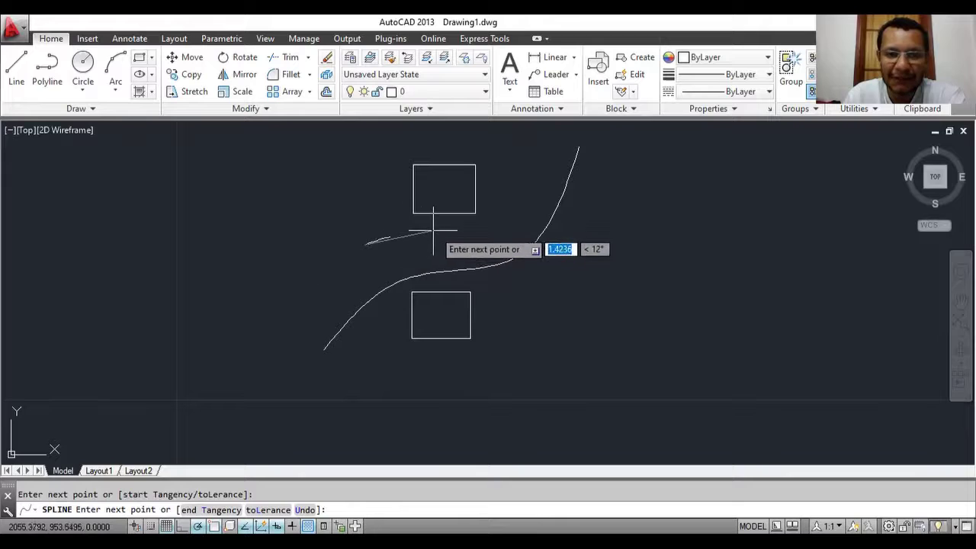
click(475, 221)
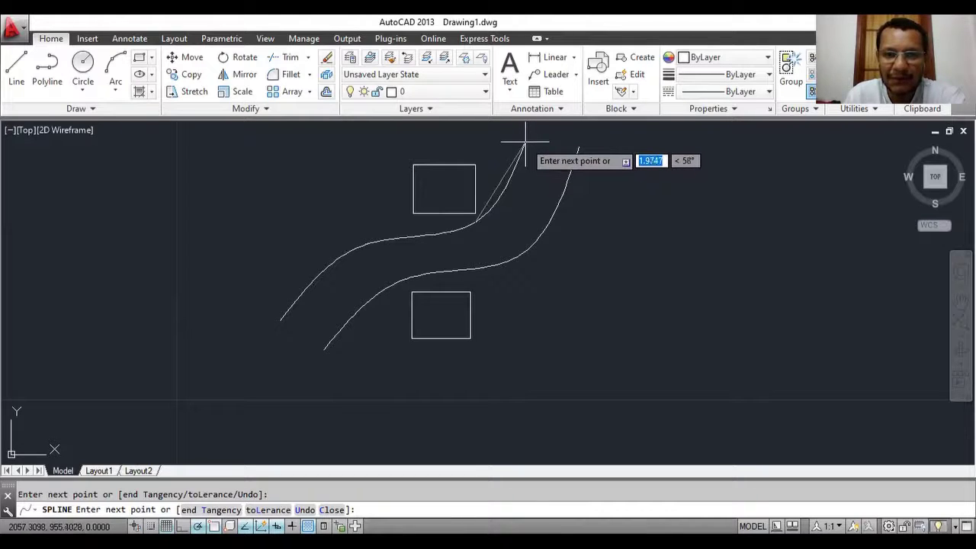
click(525, 143)
key(Return)
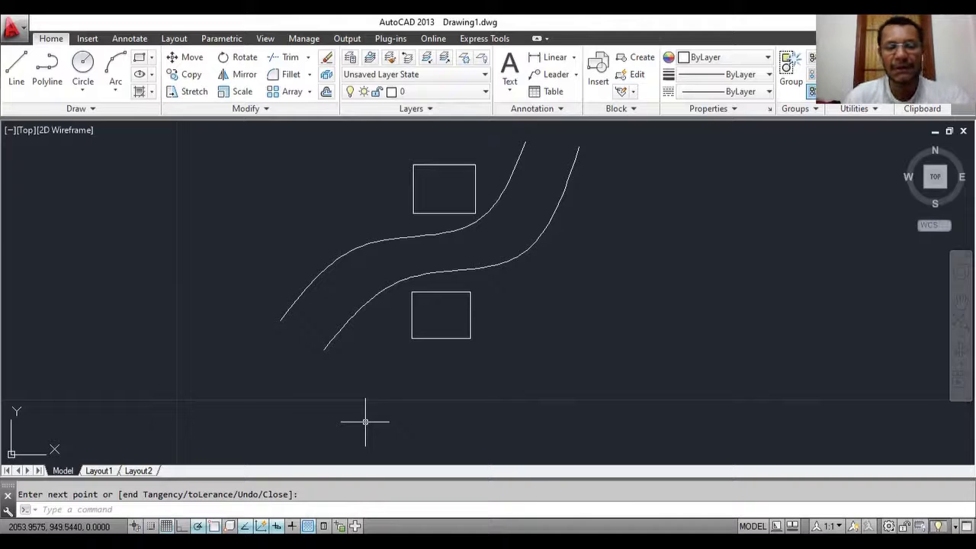
Delete both rectangles and both splines to empty the drawing
click(101, 110)
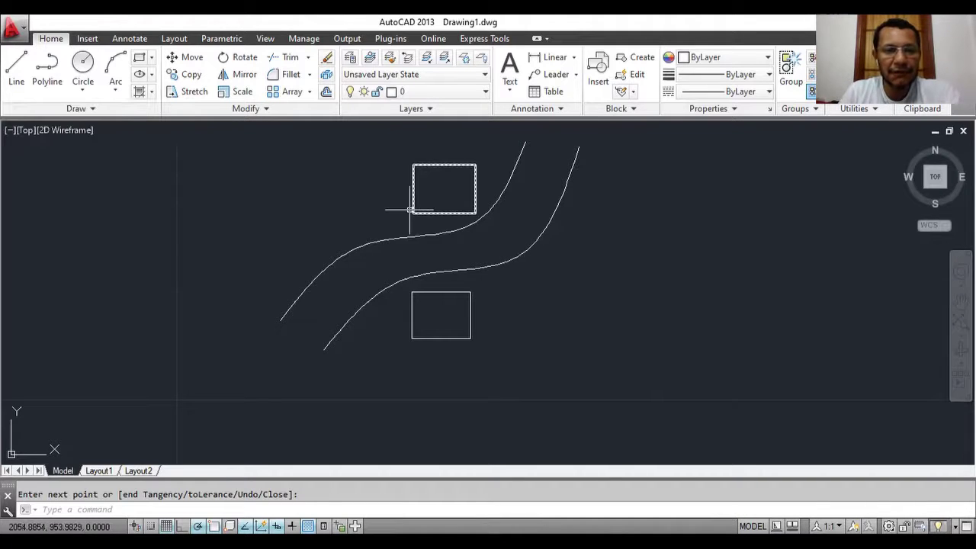
click(363, 138)
click(564, 377)
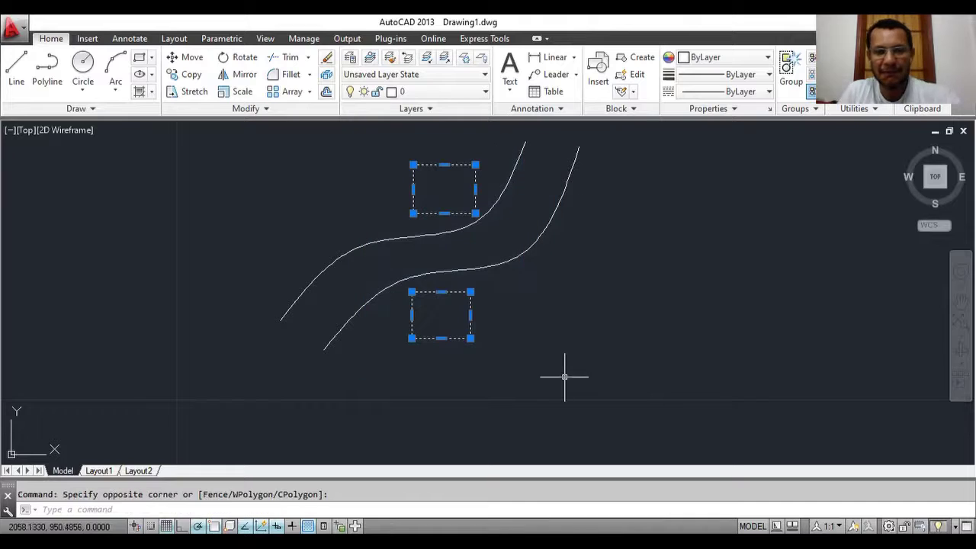
key(Delete)
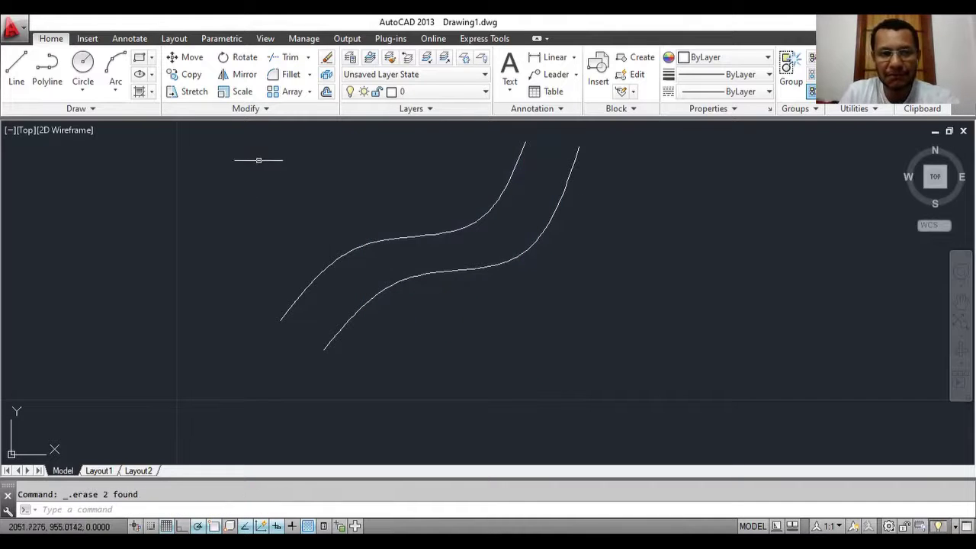
click(238, 135)
click(632, 353)
key(Delete)
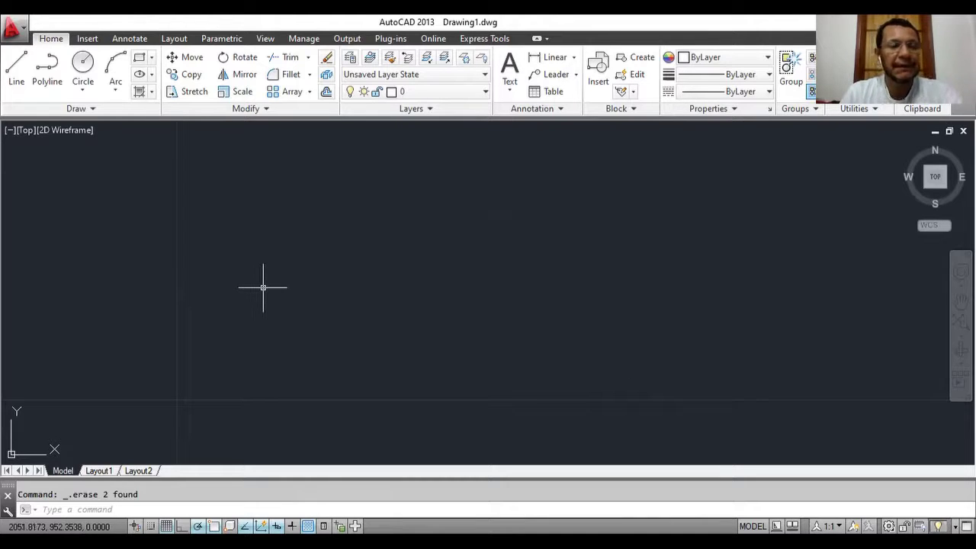
Draw a rectangle by area from a corner in the upper-left part of the drawing, with area 45 and length 9
click(139, 58)
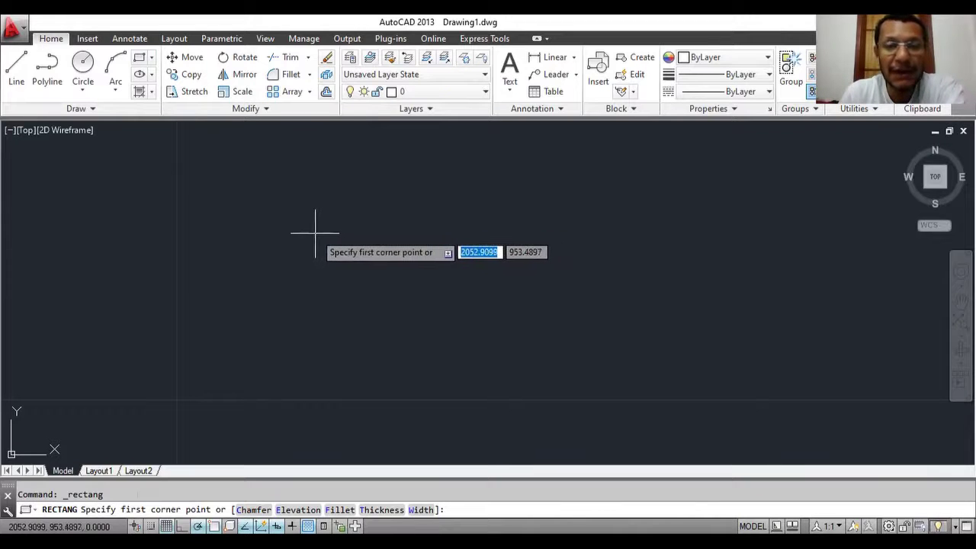
click(253, 181)
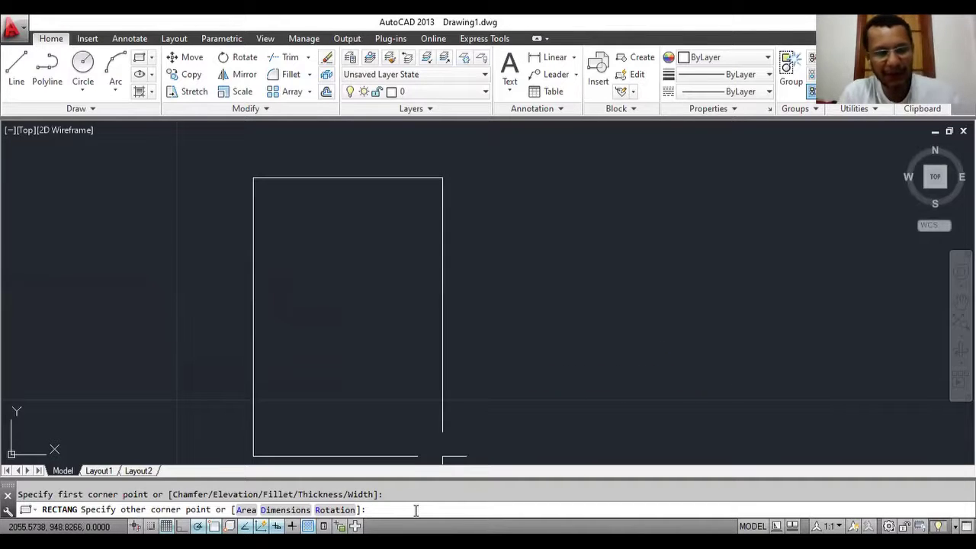
text(A)
key(Return)
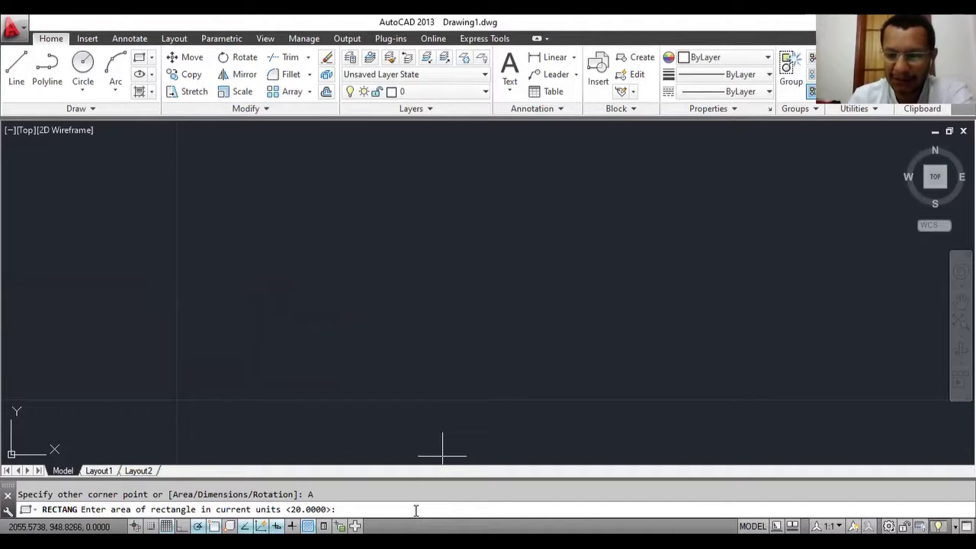
text(45)
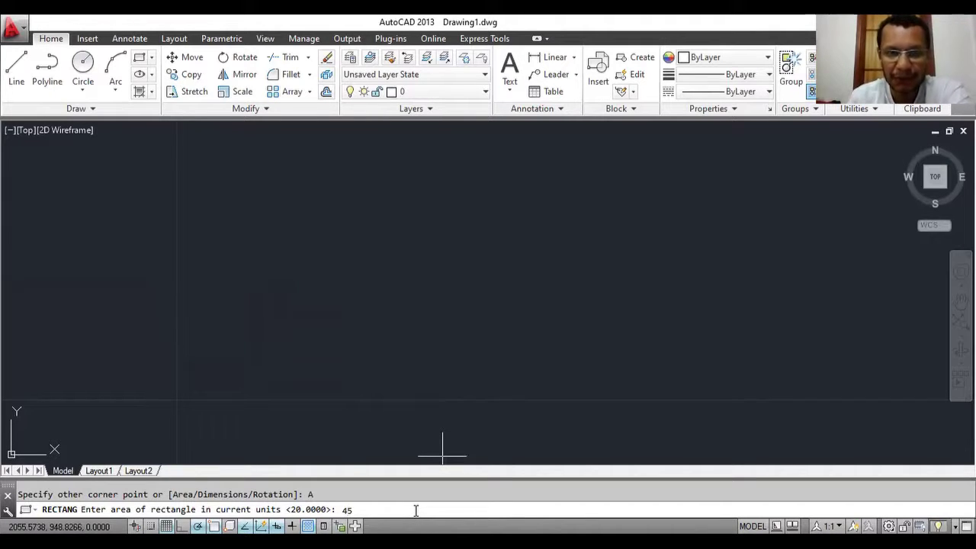
key(Return)
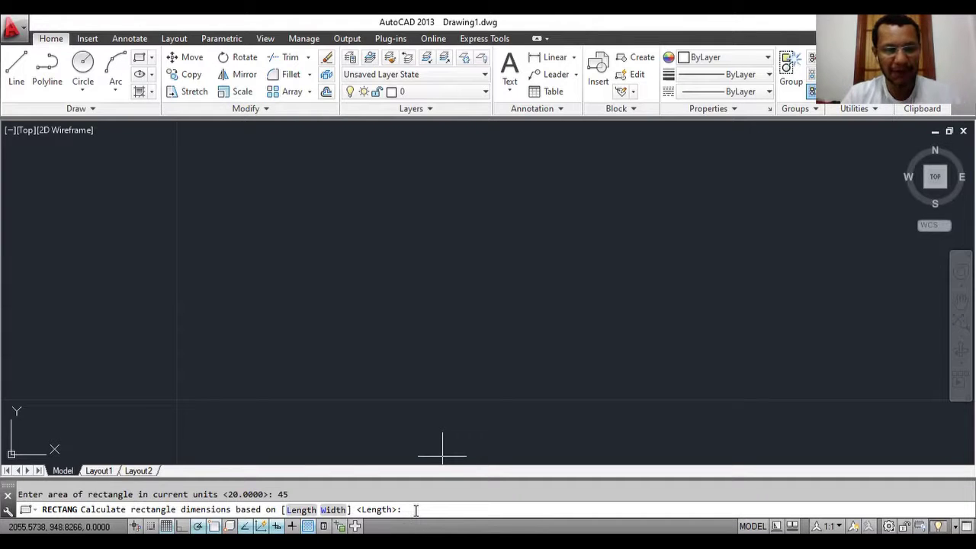
text(L)
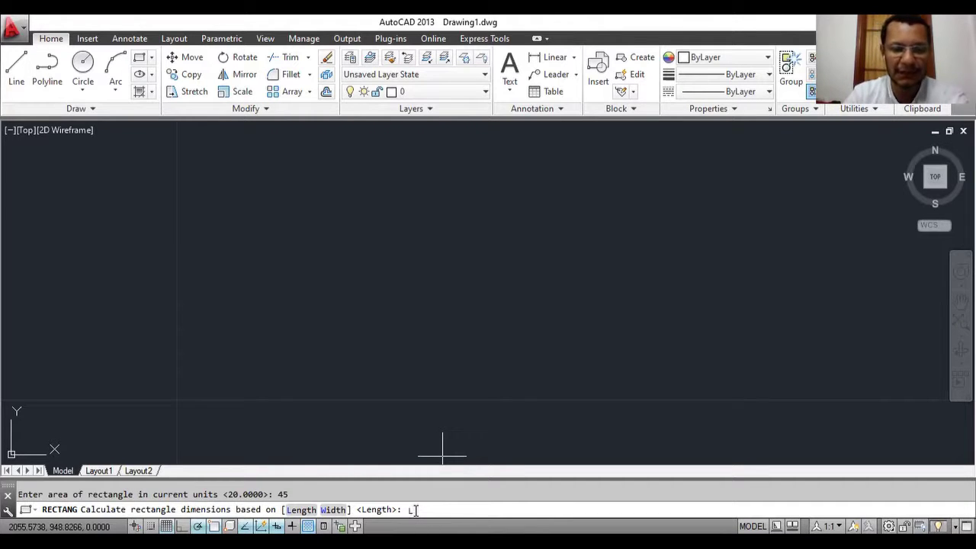
key(Return)
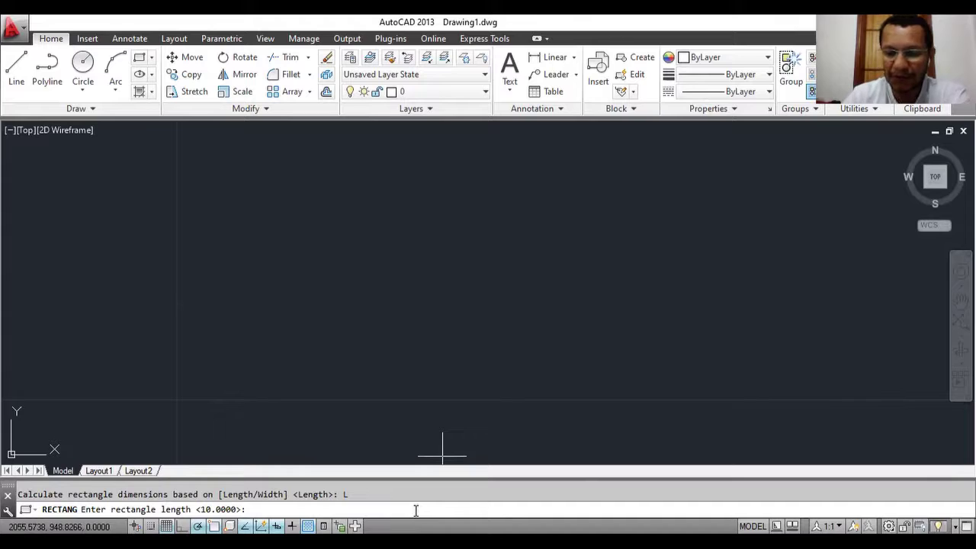
text(9)
key(Return)
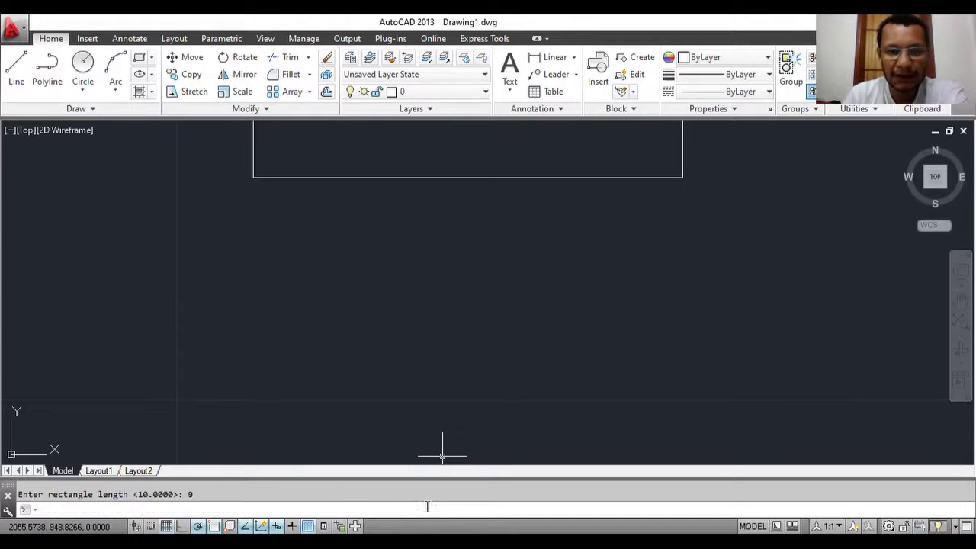
scroll(562, 209, down, 2)
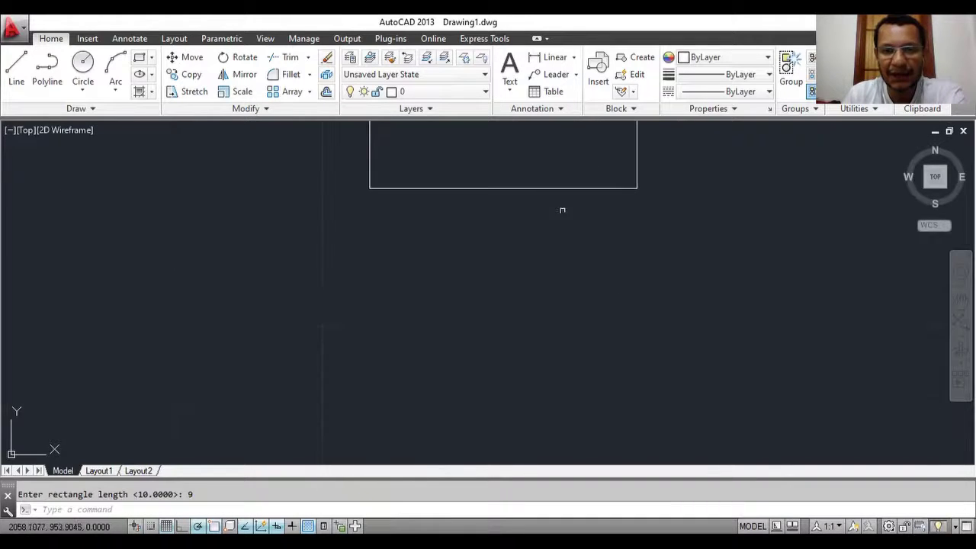
scroll(588, 230, down, 2)
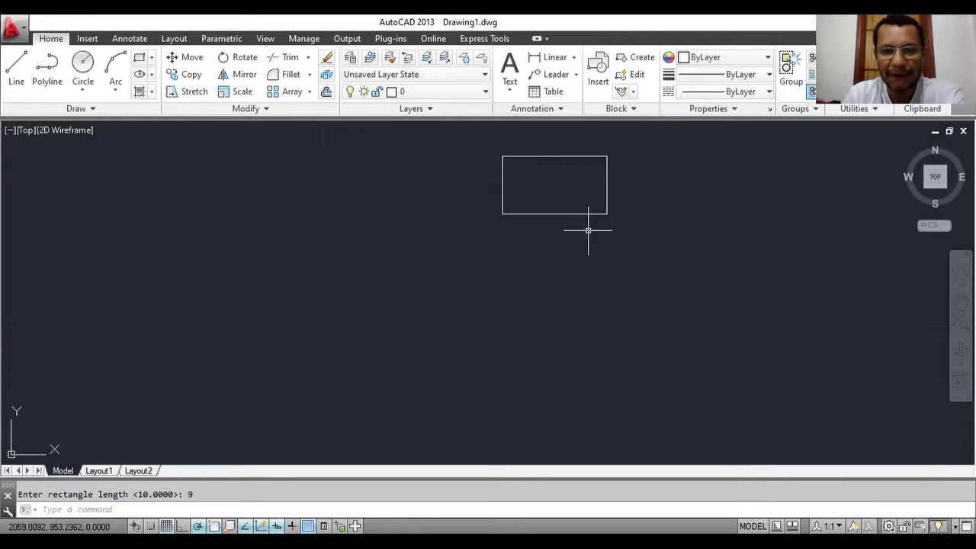
scroll(564, 164, up, 5)
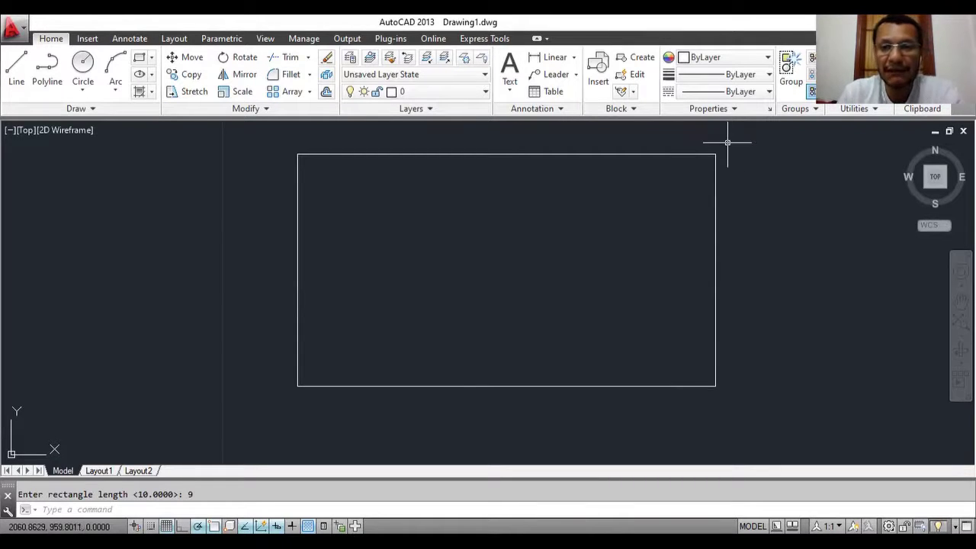
mouse_move(709, 372)
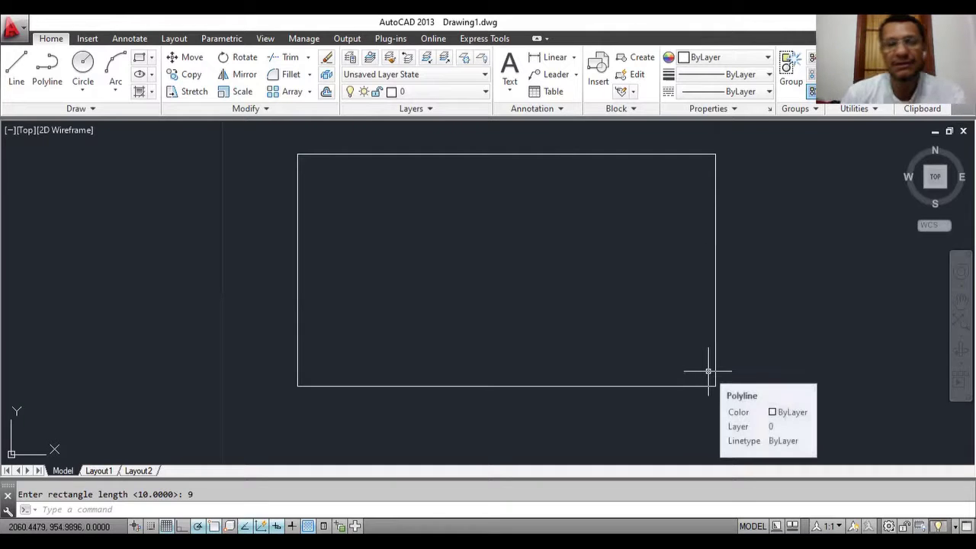